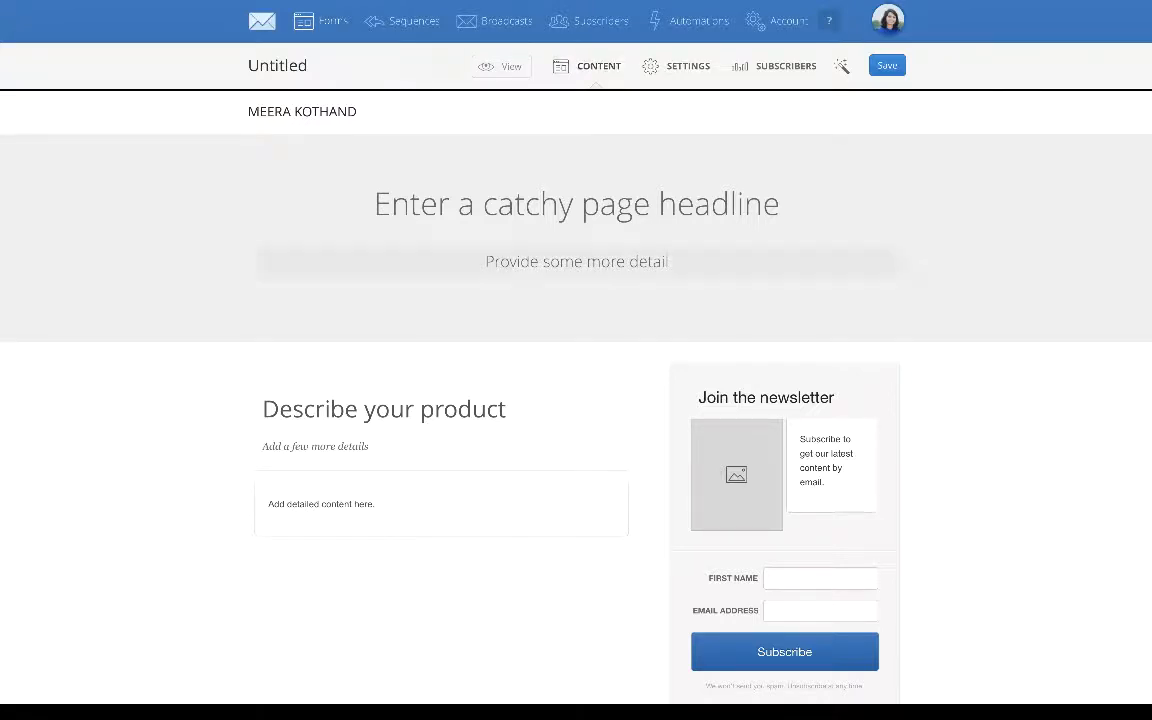
{"action": "left_click", "coordinate": [573, 204]}
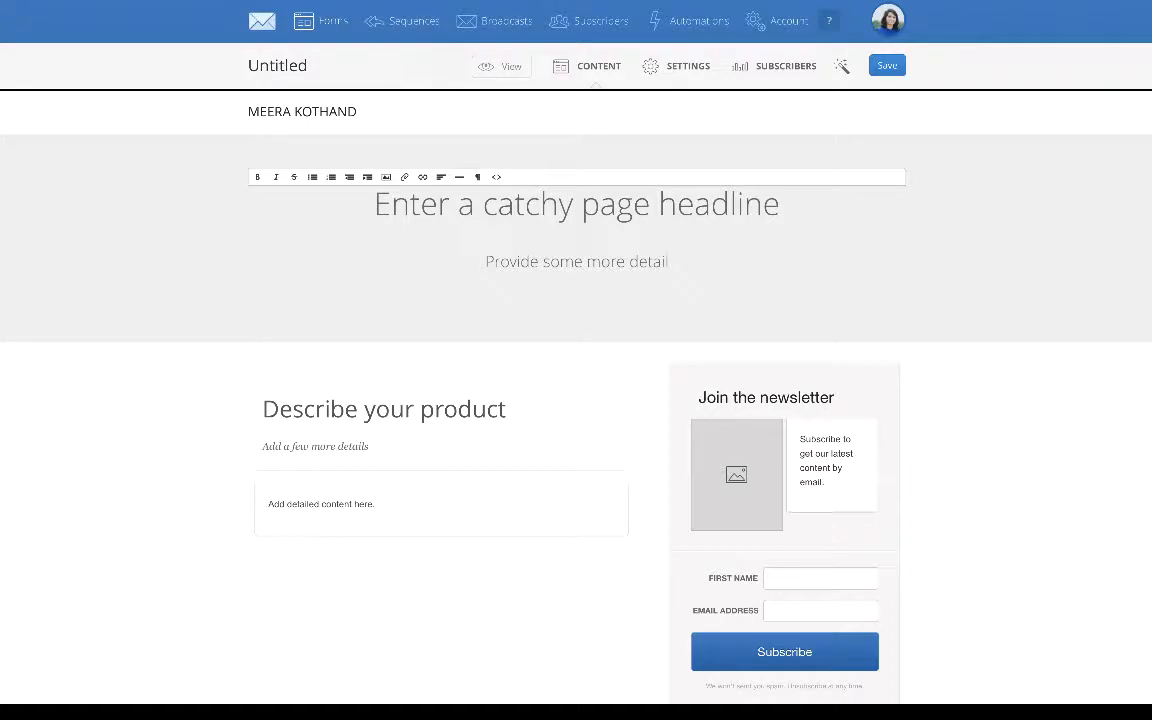
{"action": "left_click_drag", "start_coordinate": [658, 204], "coordinate": [377, 200]}
{"action": "left_click", "coordinate": [779, 204]}
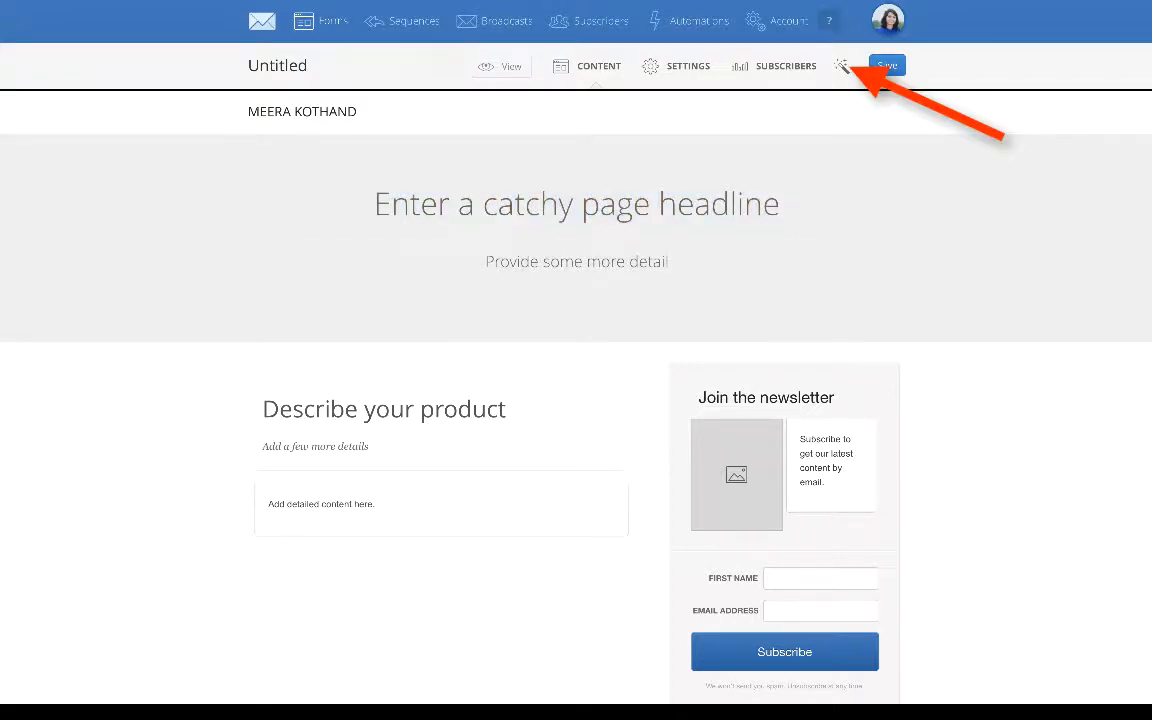
- Change the landing page's button color from the style options to a bright red
{"action": "left_click", "coordinate": [843, 65]}
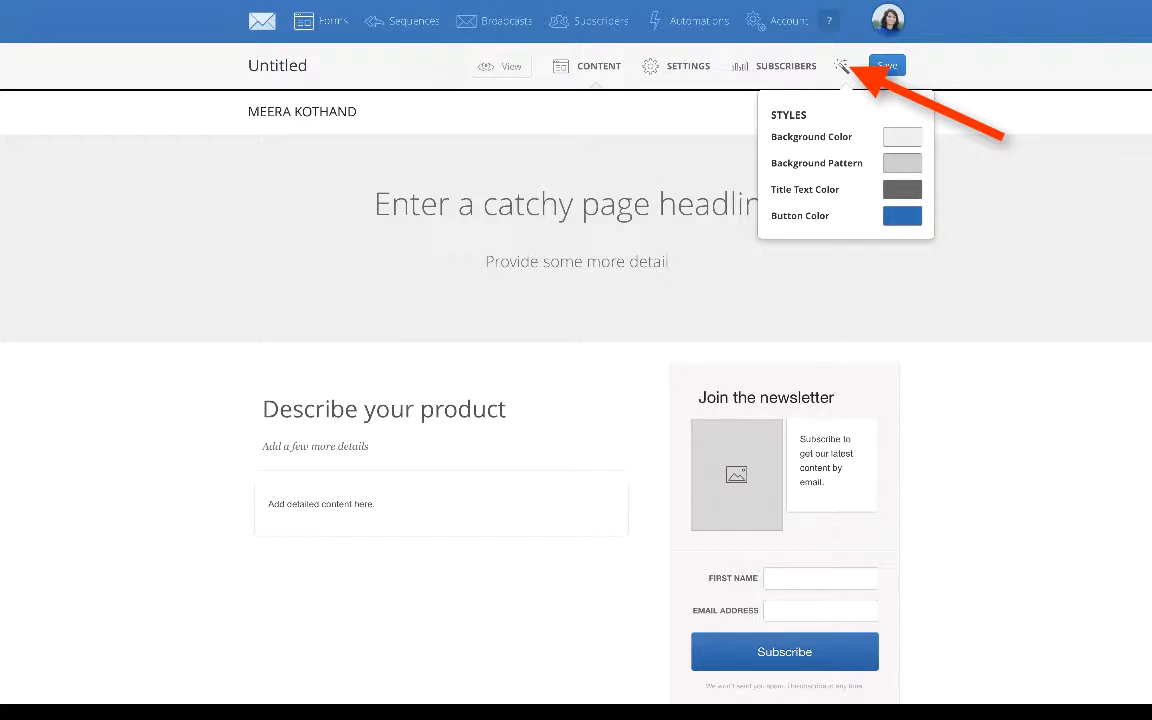
{"action": "left_click", "coordinate": [902, 216]}
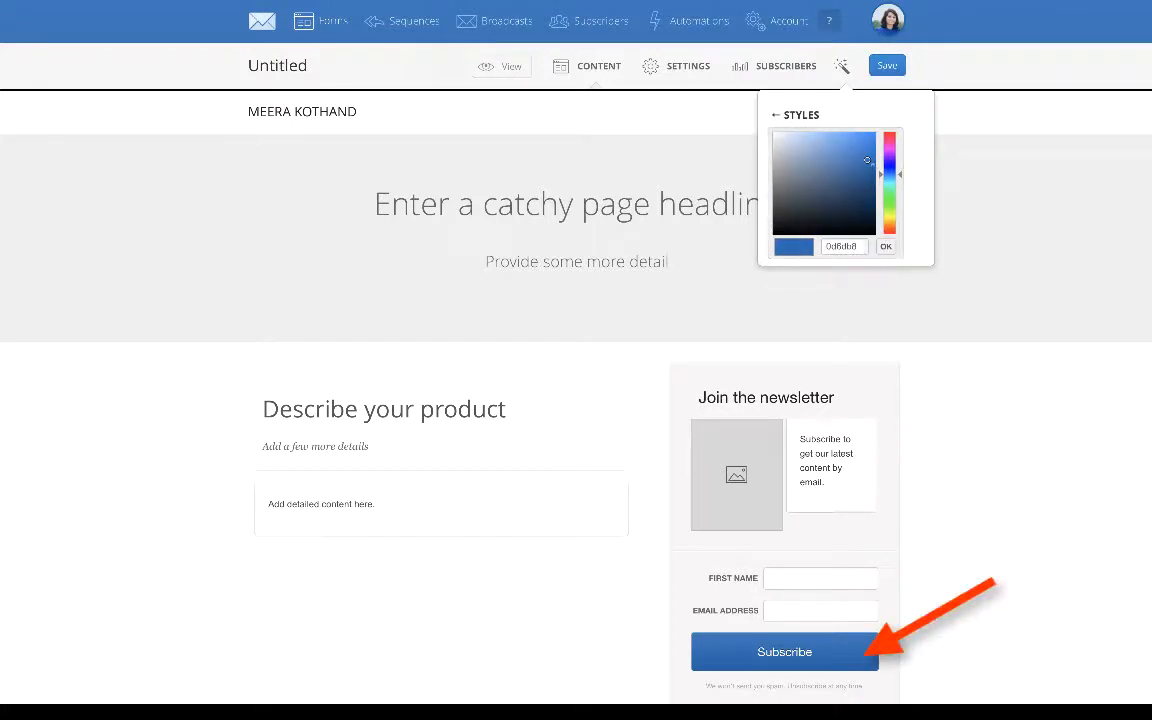
{"action": "mouse_move", "coordinate": [868, 161]}
{"action": "left_mouse_down"}
{"action": "mouse_move", "coordinate": [861, 211]}
{"action": "mouse_move", "coordinate": [846, 213]}
{"action": "mouse_move", "coordinate": [847, 170]}
{"action": "left_mouse_up"}
{"action": "left_click", "coordinate": [887, 138]}
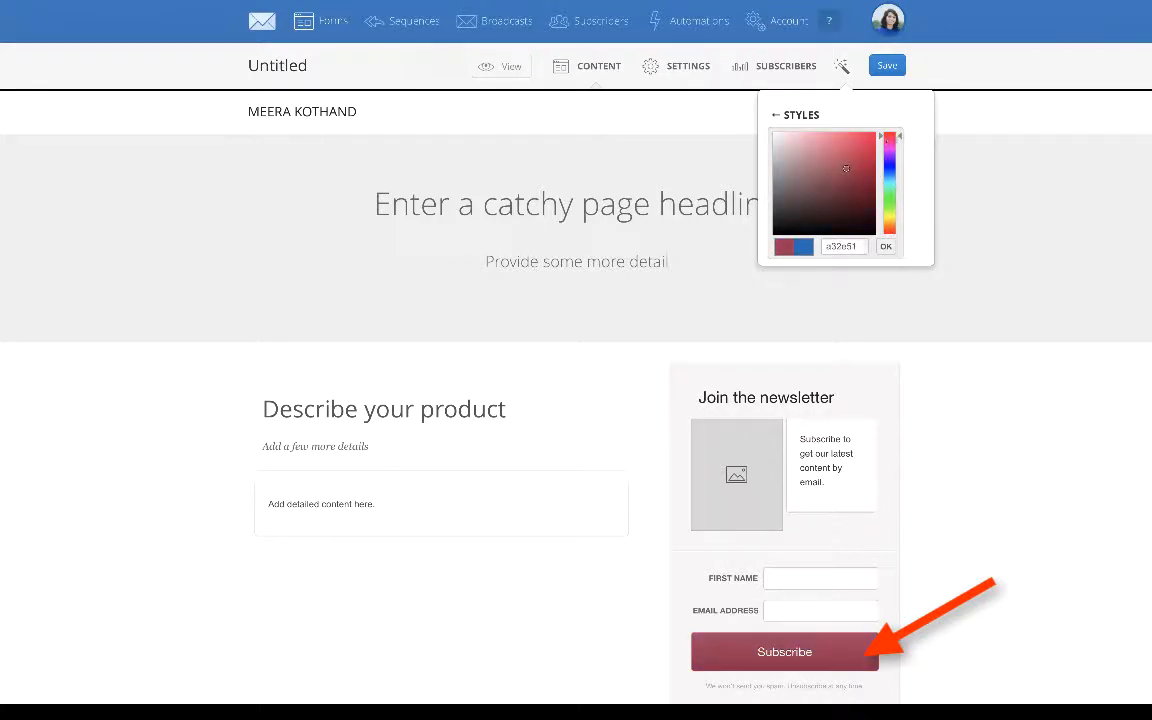
{"action": "left_click_drag", "start_coordinate": [846, 168], "coordinate": [870, 138]}
{"action": "left_click", "coordinate": [886, 246]}
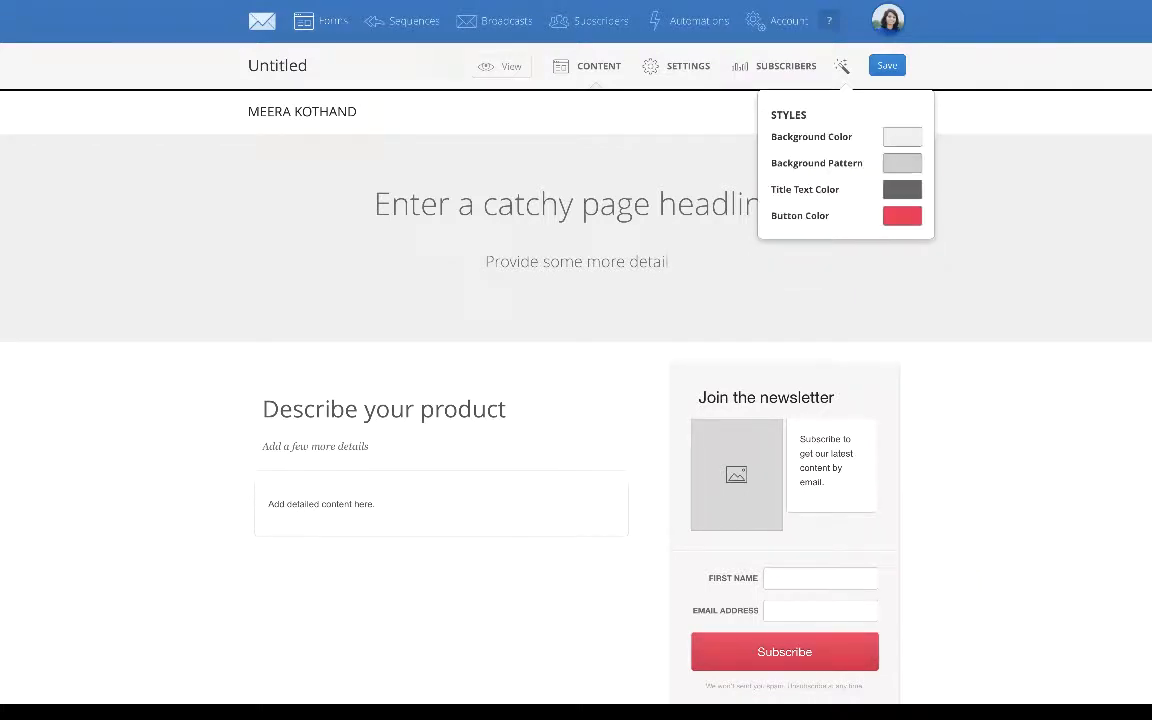
- Set the landing page's header background color to teal
{"action": "left_click", "coordinate": [902, 137]}
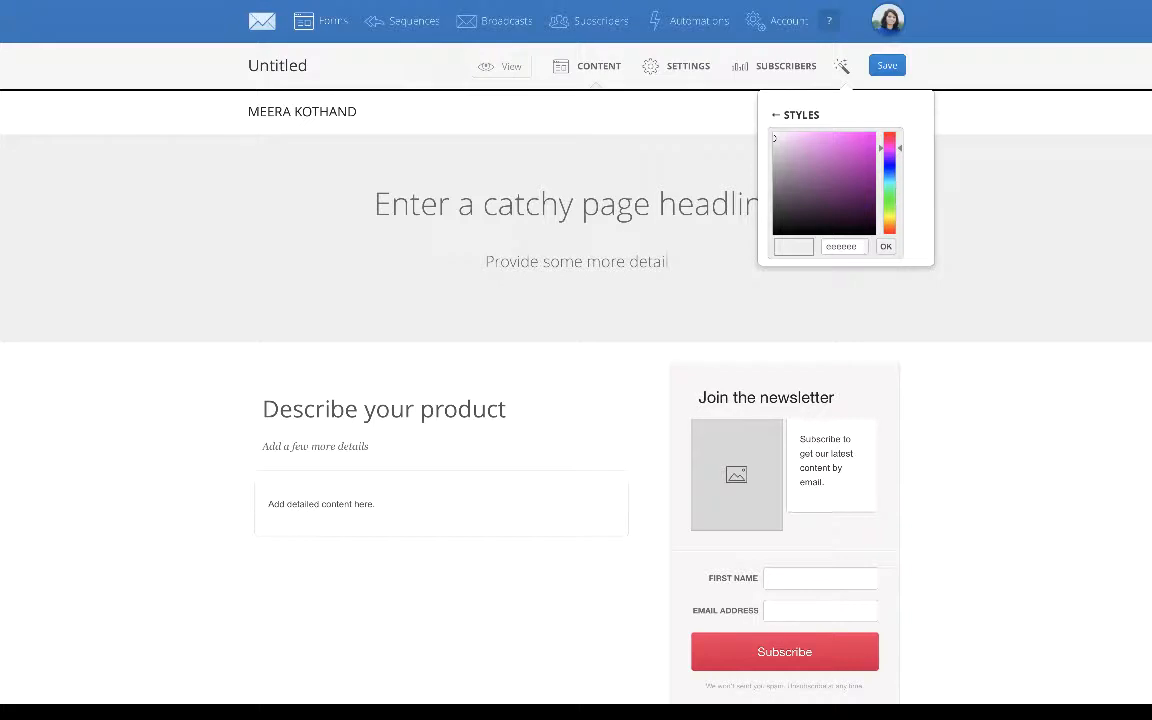
{"action": "mouse_move", "coordinate": [782, 141]}
{"action": "left_mouse_down"}
{"action": "mouse_move", "coordinate": [829, 168]}
{"action": "mouse_move", "coordinate": [775, 139]}
{"action": "left_mouse_up"}
{"action": "double_click", "coordinate": [841, 247]}
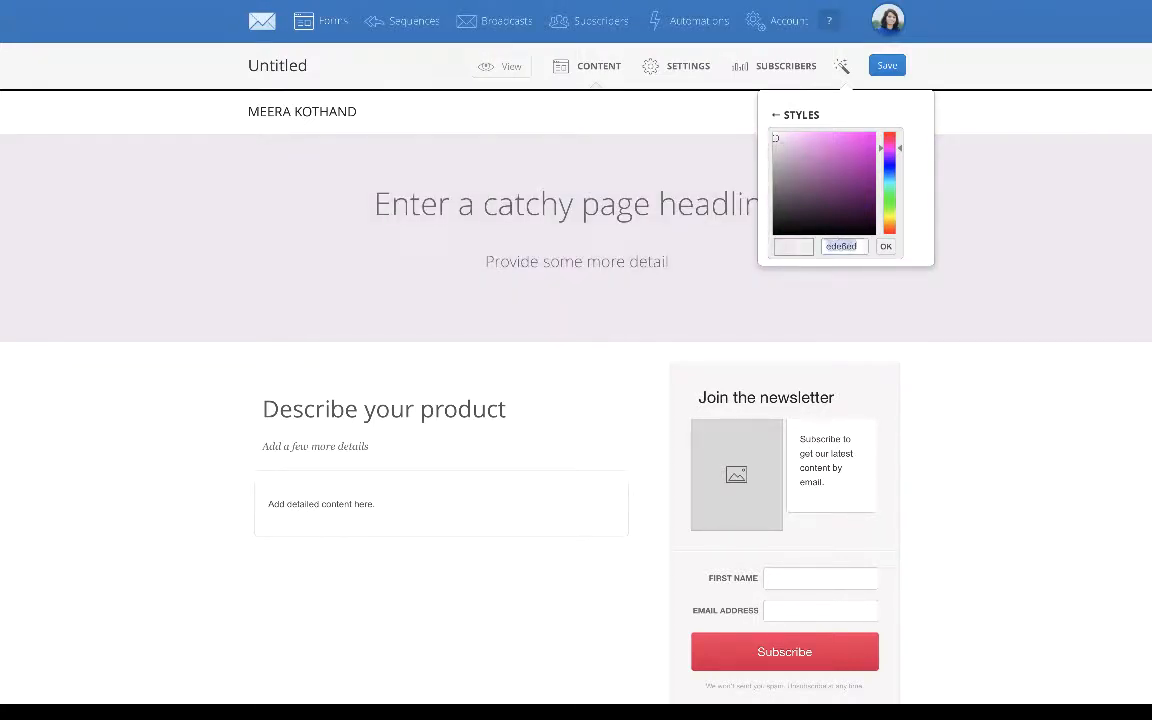
{"action": "type", "text": "eeeeee"}
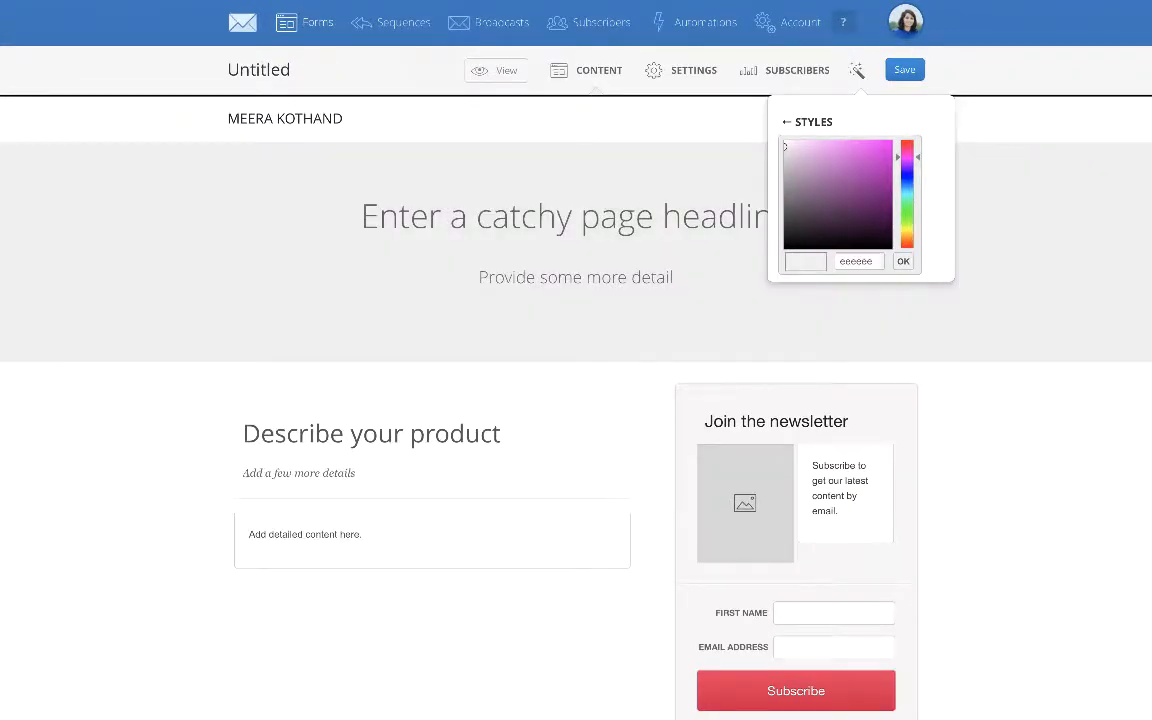
{"action": "key", "text": "ctrl+a"}
{"action": "type", "text": "12bcb9"}
{"action": "key", "text": "Return"}
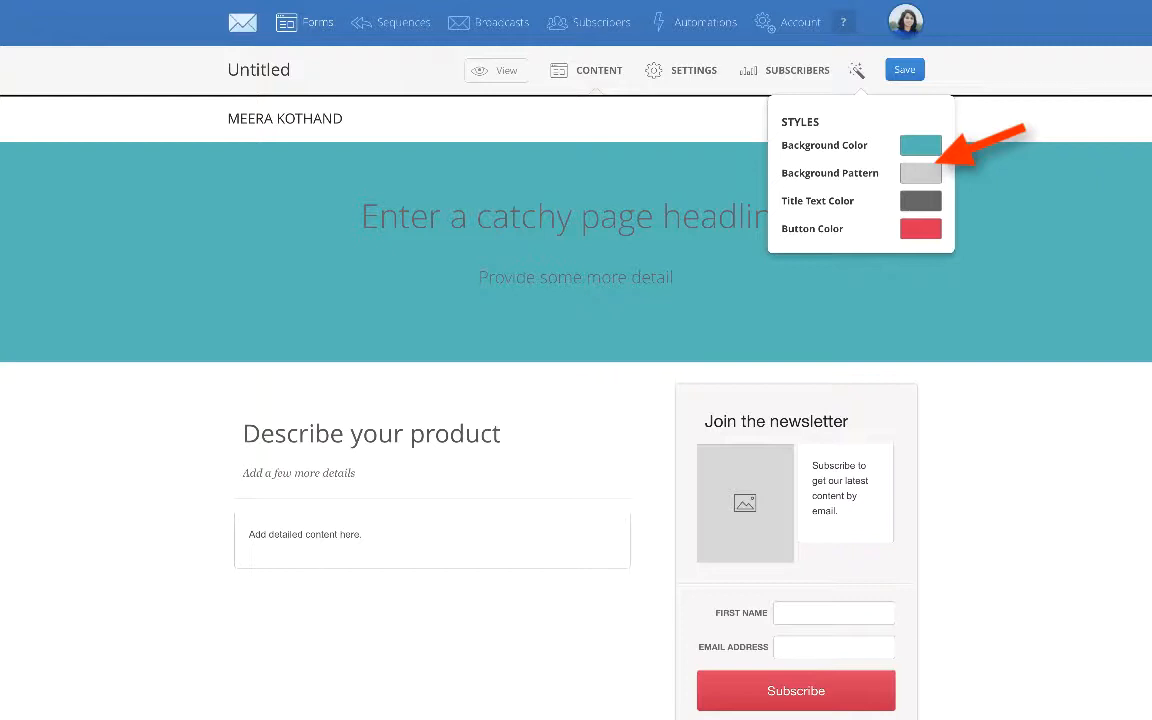
- Try a grey and a white textured background pattern on the header, and return to no pattern
{"action": "left_click", "coordinate": [921, 173]}
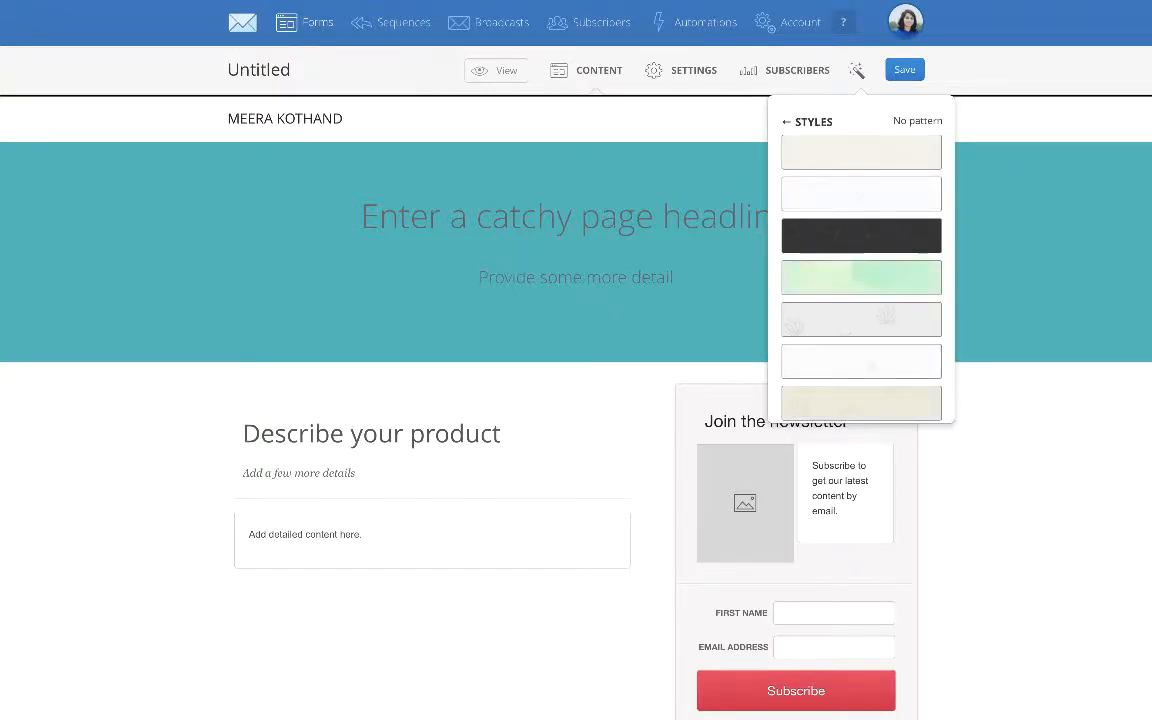
{"action": "scroll", "coordinate": [861, 260], "scroll_direction": "down", "scroll_amount": 2}
{"action": "scroll", "coordinate": [861, 260], "scroll_direction": "down", "scroll_amount": 4}
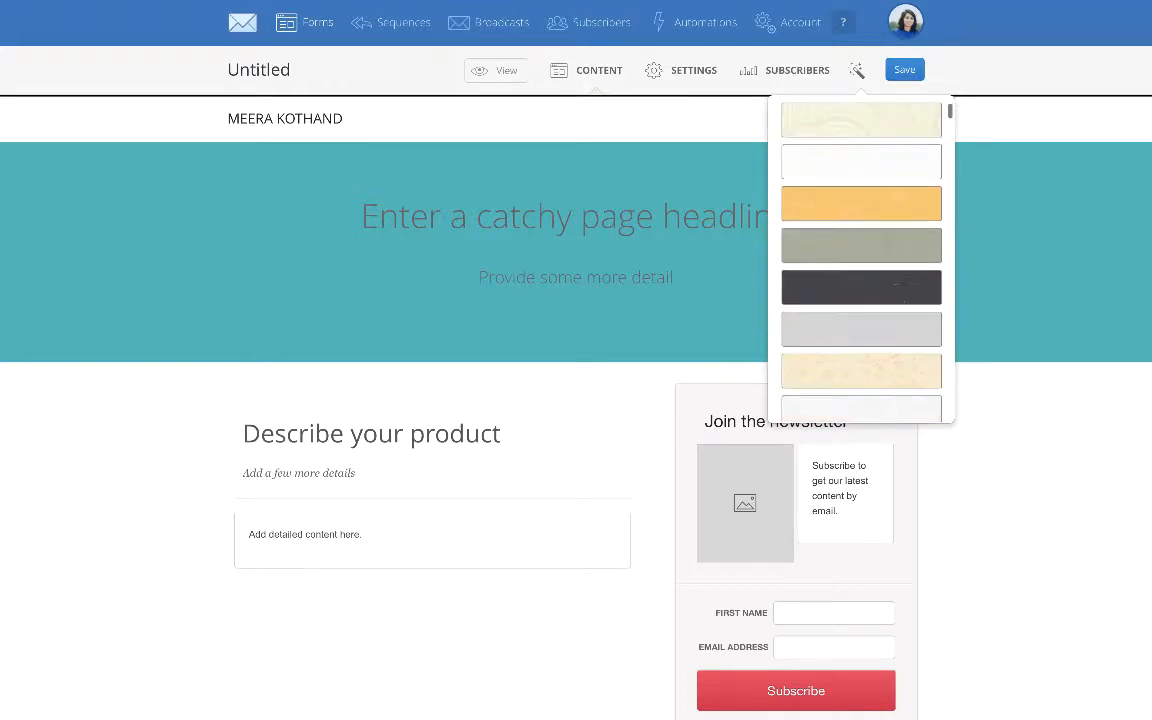
{"action": "scroll", "coordinate": [861, 260], "scroll_direction": "down", "scroll_amount": 2}
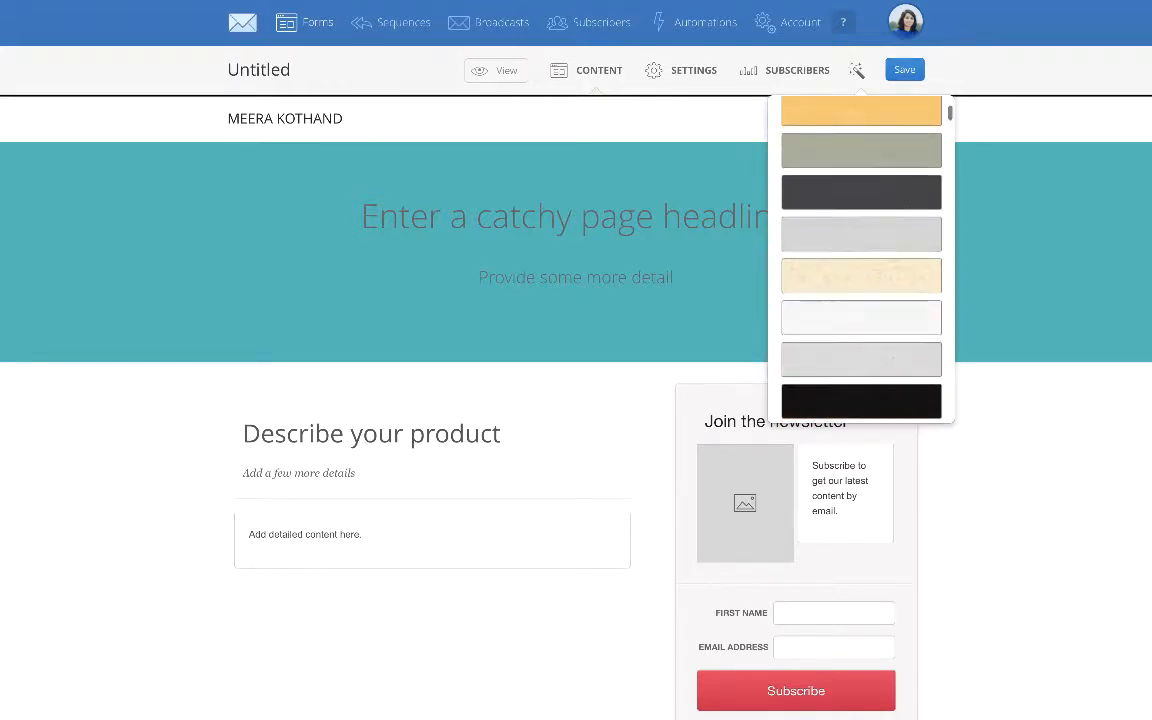
{"action": "scroll", "coordinate": [861, 260], "scroll_direction": "down", "scroll_amount": 1}
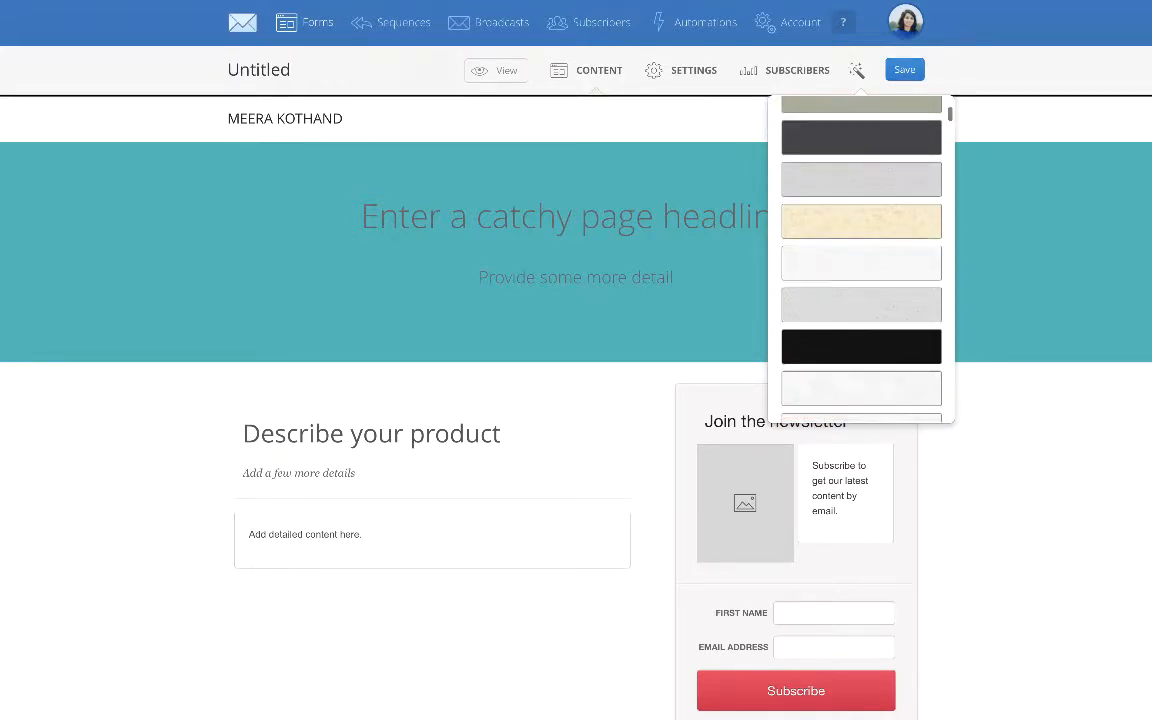
{"action": "left_click", "coordinate": [861, 302]}
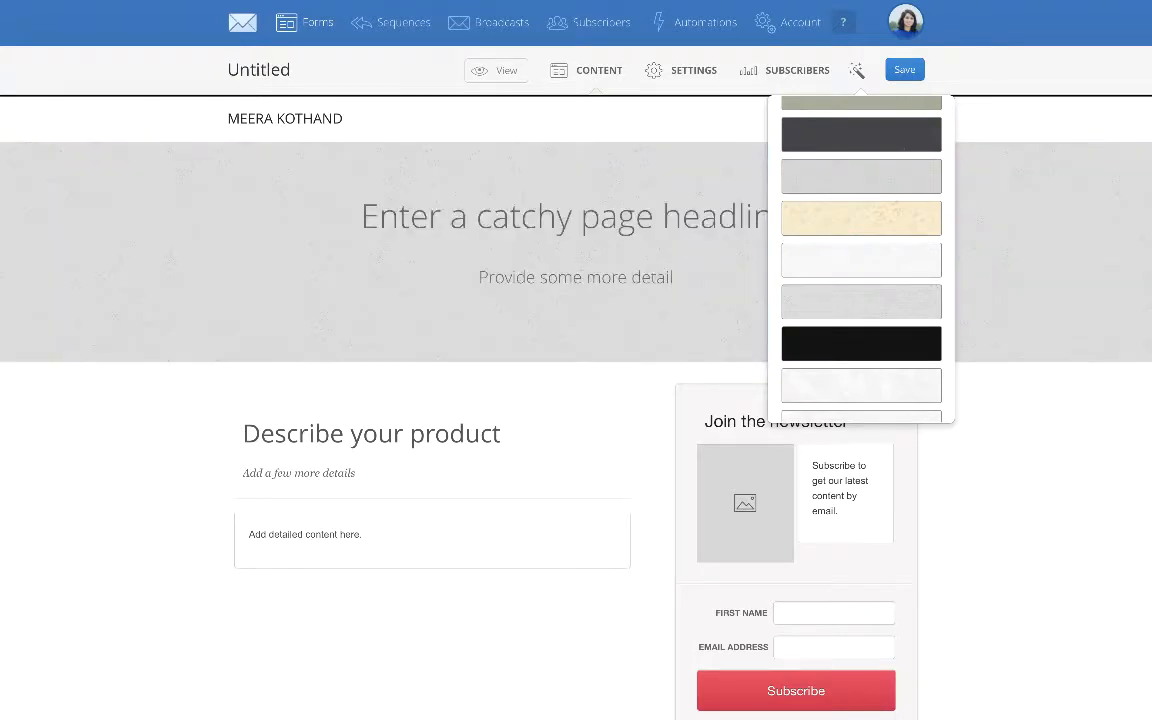
{"action": "left_click", "coordinate": [861, 260]}
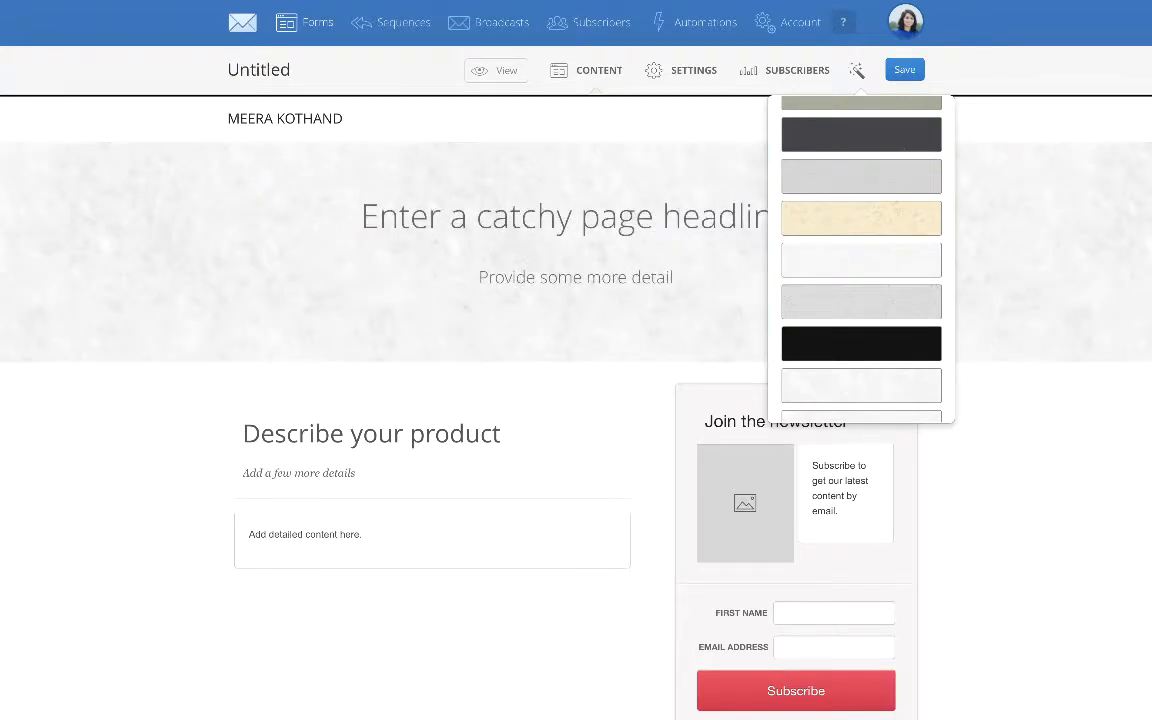
{"action": "scroll", "coordinate": [861, 260], "scroll_direction": "up", "scroll_amount": 10}
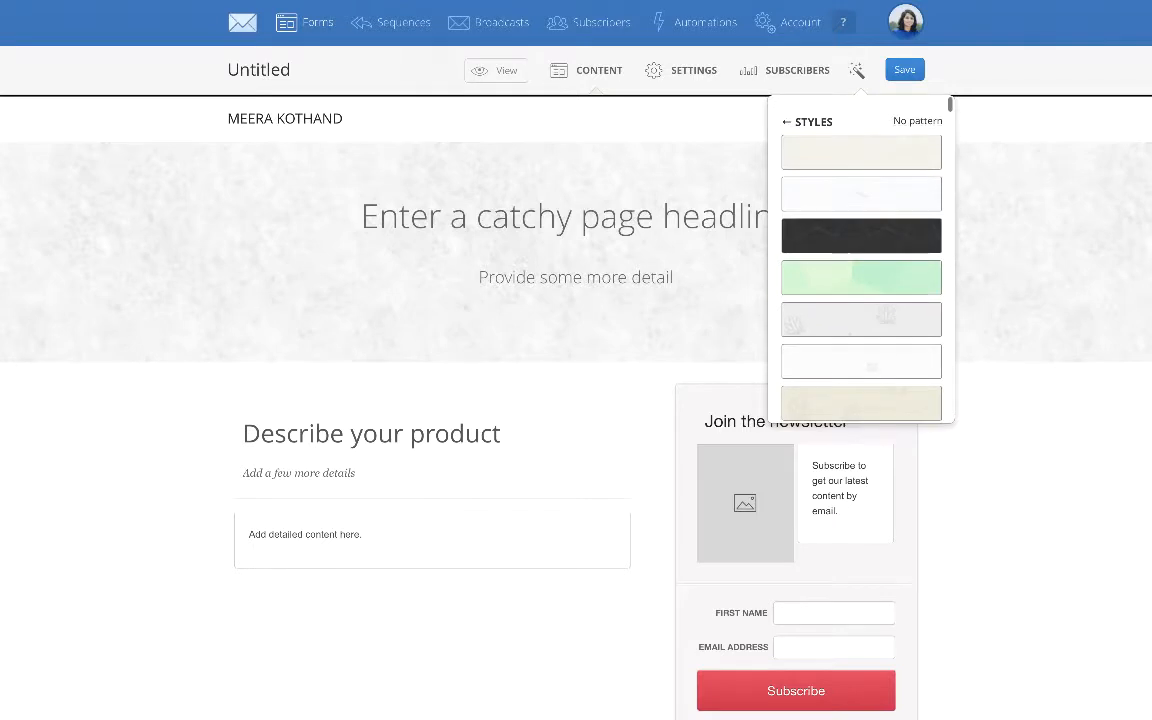
{"action": "left_click", "coordinate": [917, 121]}
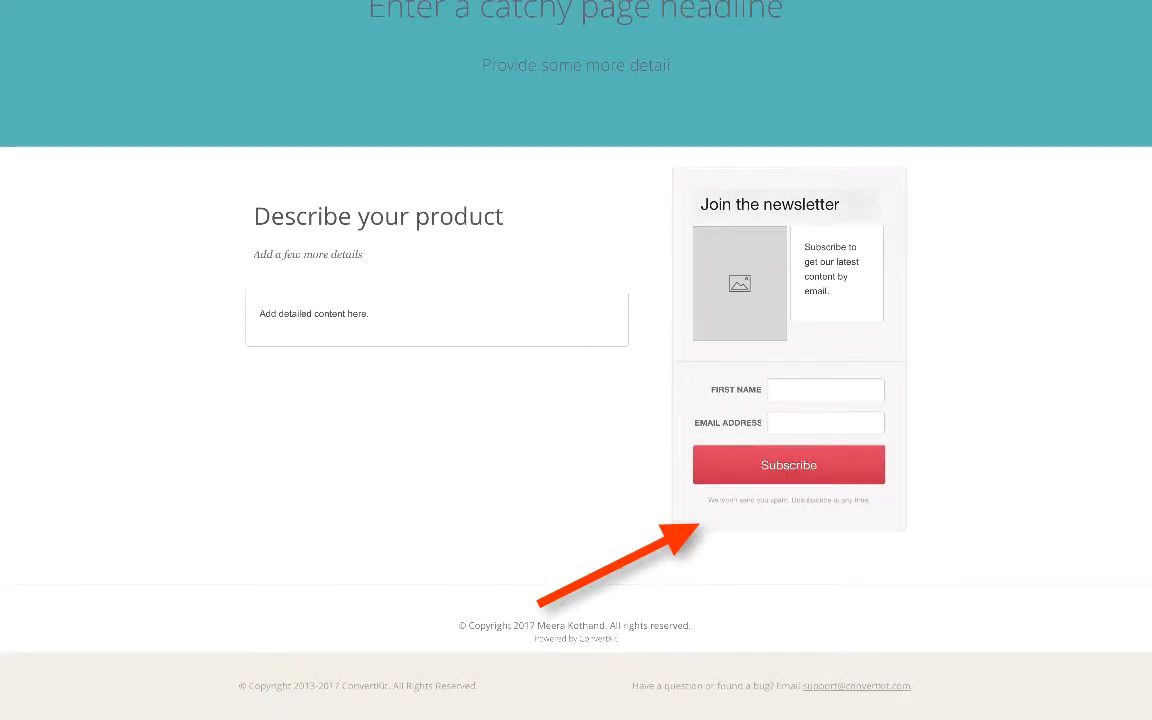
{"action": "left_click", "coordinate": [740, 284]}
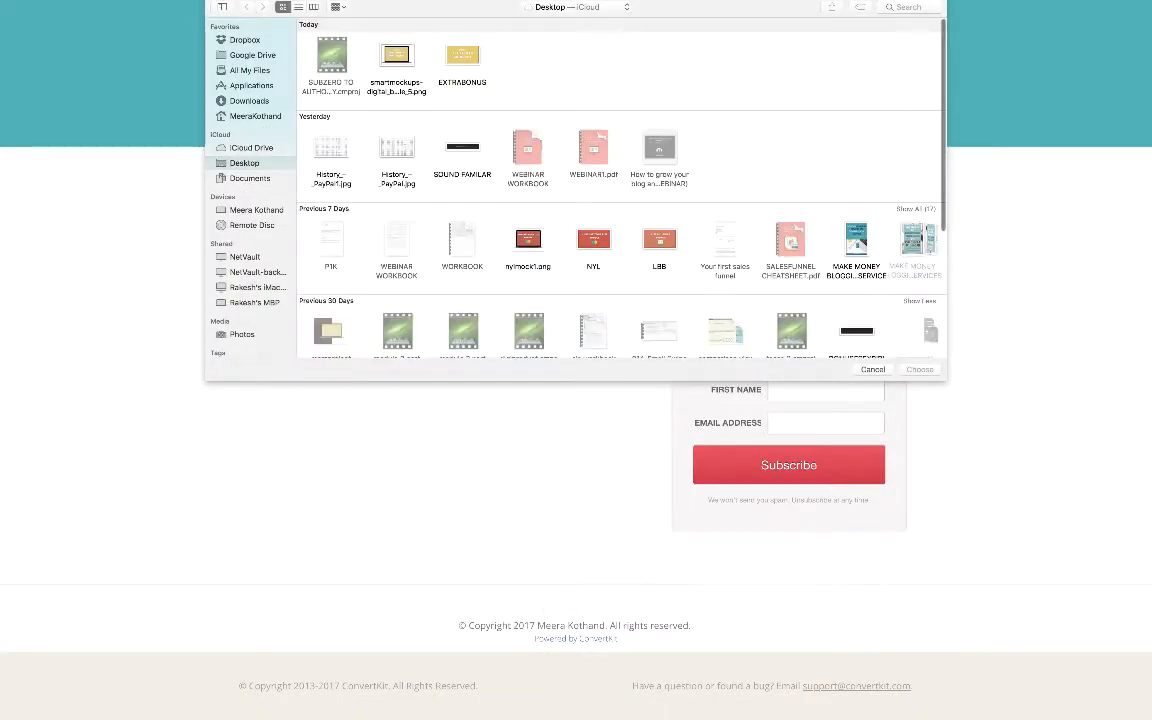
{"action": "left_click", "coordinate": [873, 369]}
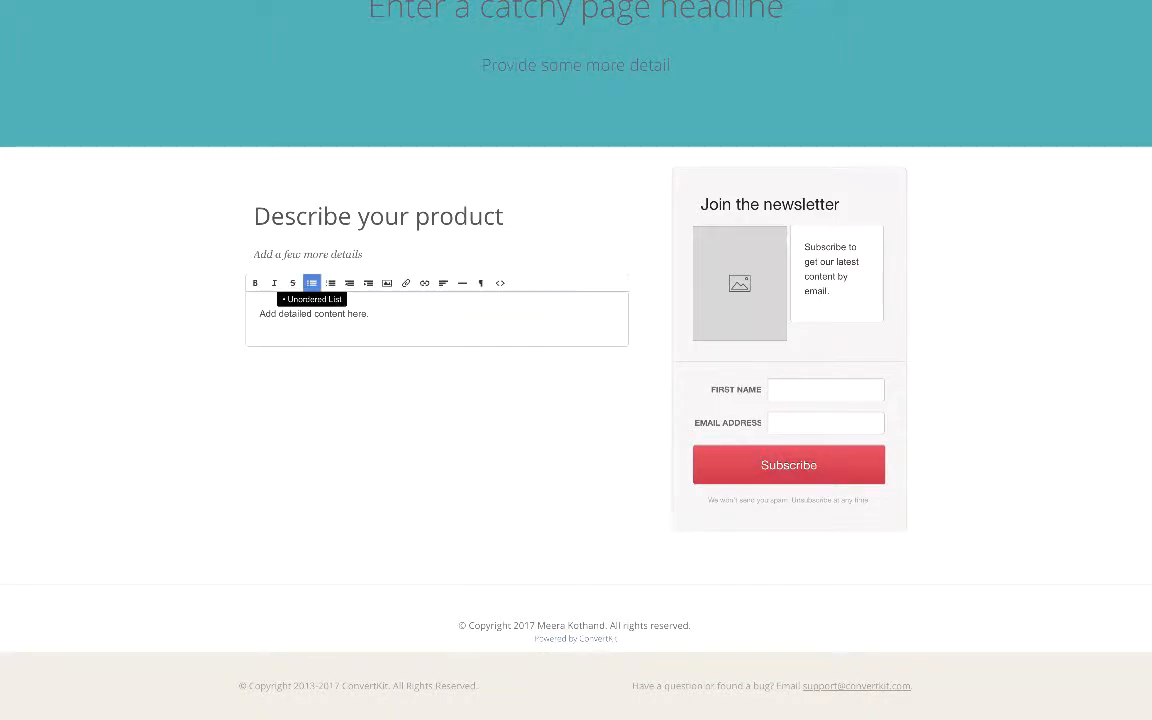
{"action": "scroll", "coordinate": [576, 360], "scroll_direction": "up", "scroll_amount": 3}
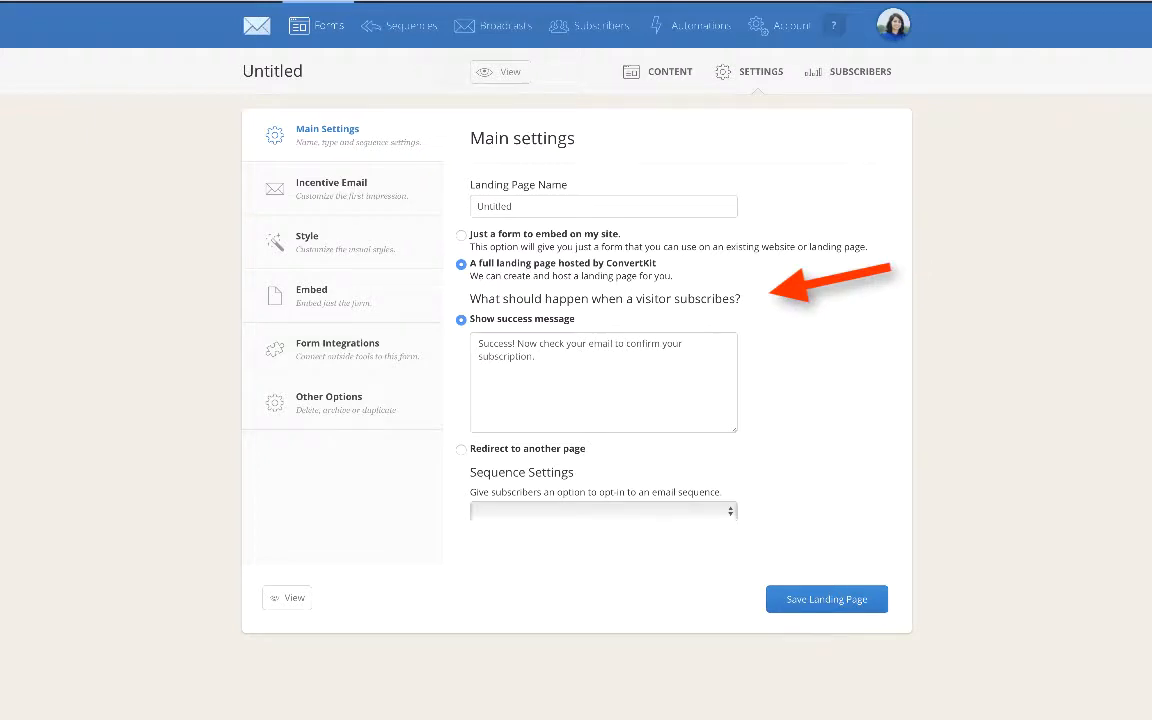
- In the main settings, select a full landing page hosted by ConvertKit and redirect new subscribers to another page
{"action": "left_click", "coordinate": [461, 235]}
{"action": "left_click", "coordinate": [461, 264]}
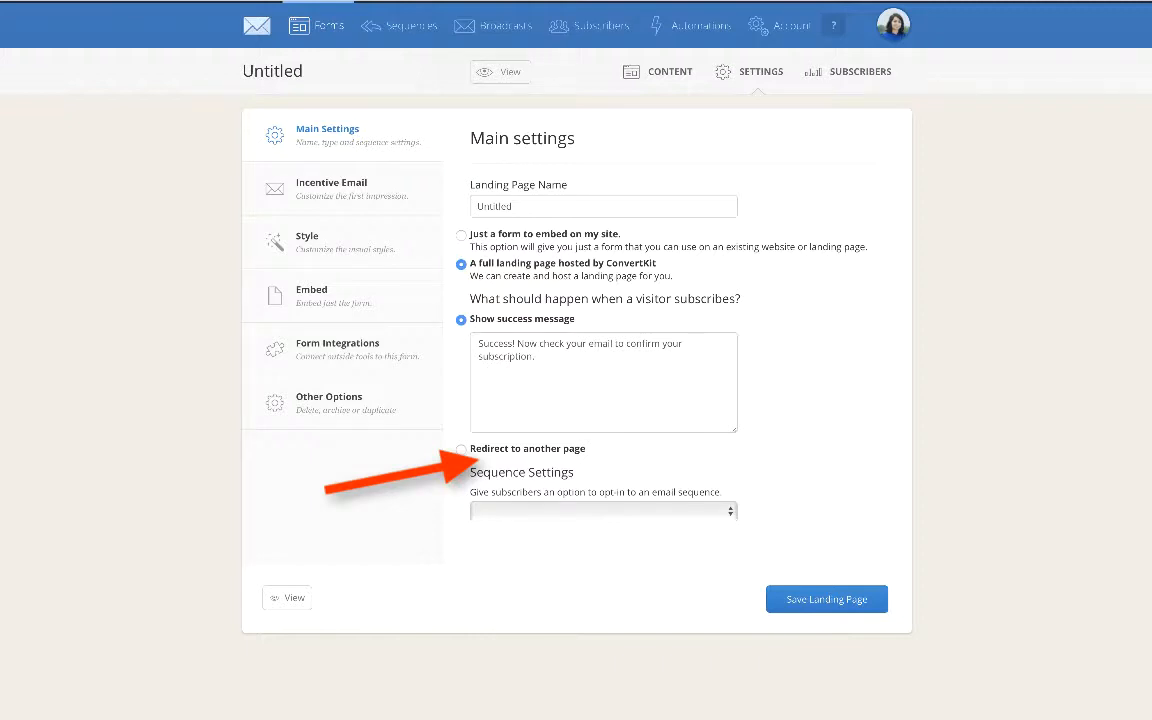
{"action": "left_click", "coordinate": [461, 450]}
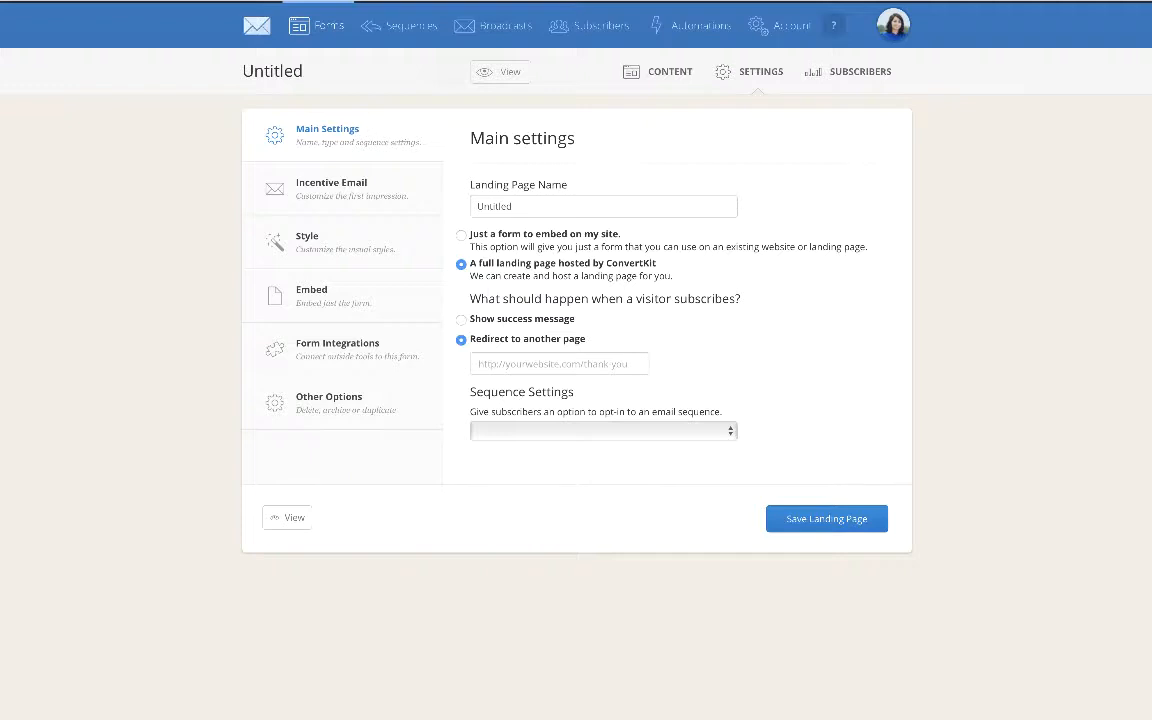
- Assign the "New Welcome on boarding June" email sequence to the landing page's subscribers
{"action": "left_click", "coordinate": [603, 431]}
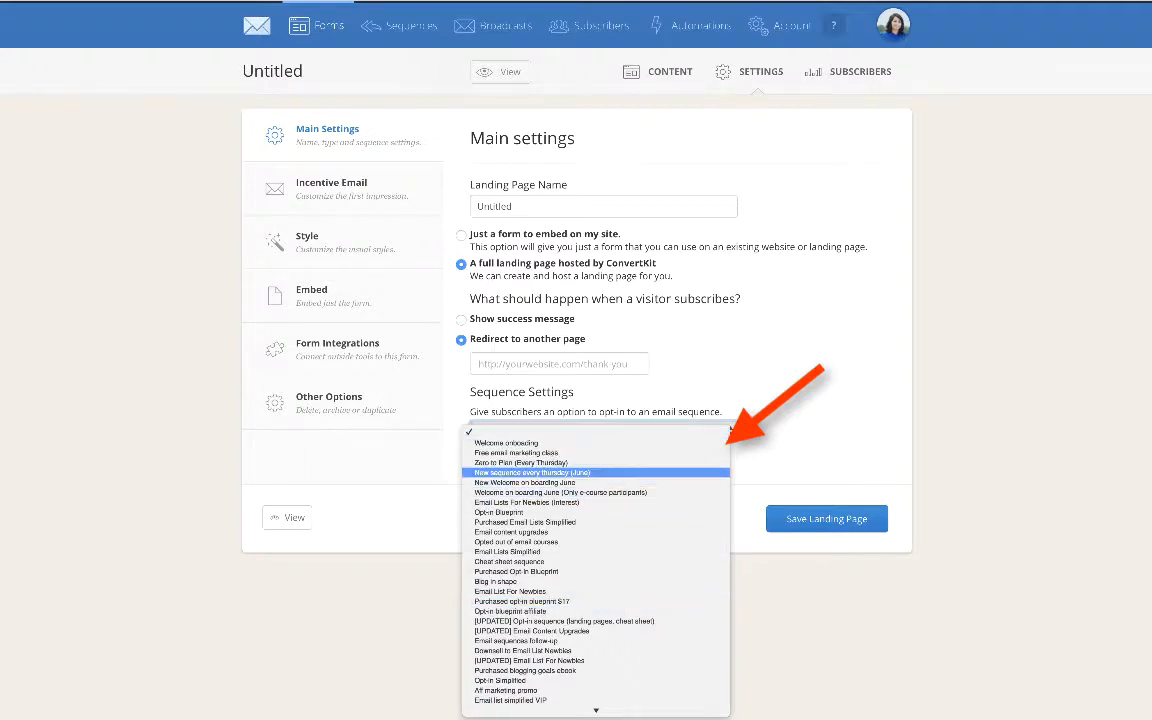
{"action": "scroll", "coordinate": [596, 550], "scroll_direction": "down", "scroll_amount": 2}
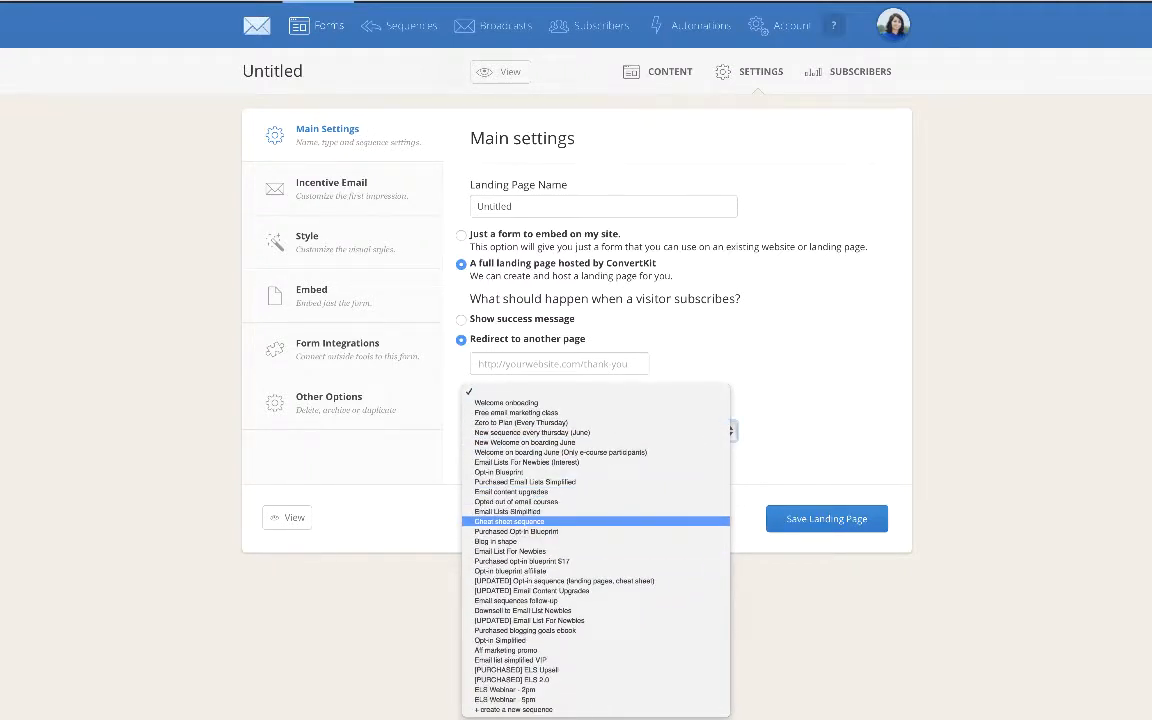
{"action": "key", "text": "Escape"}
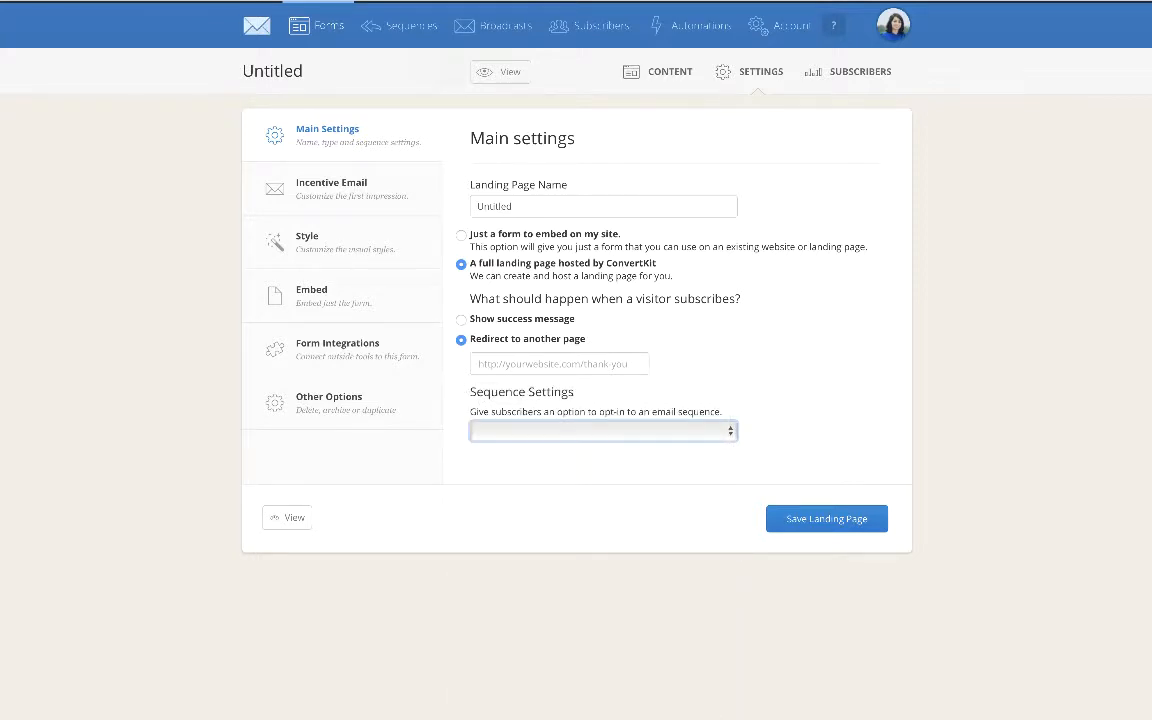
{"action": "left_click", "coordinate": [603, 431]}
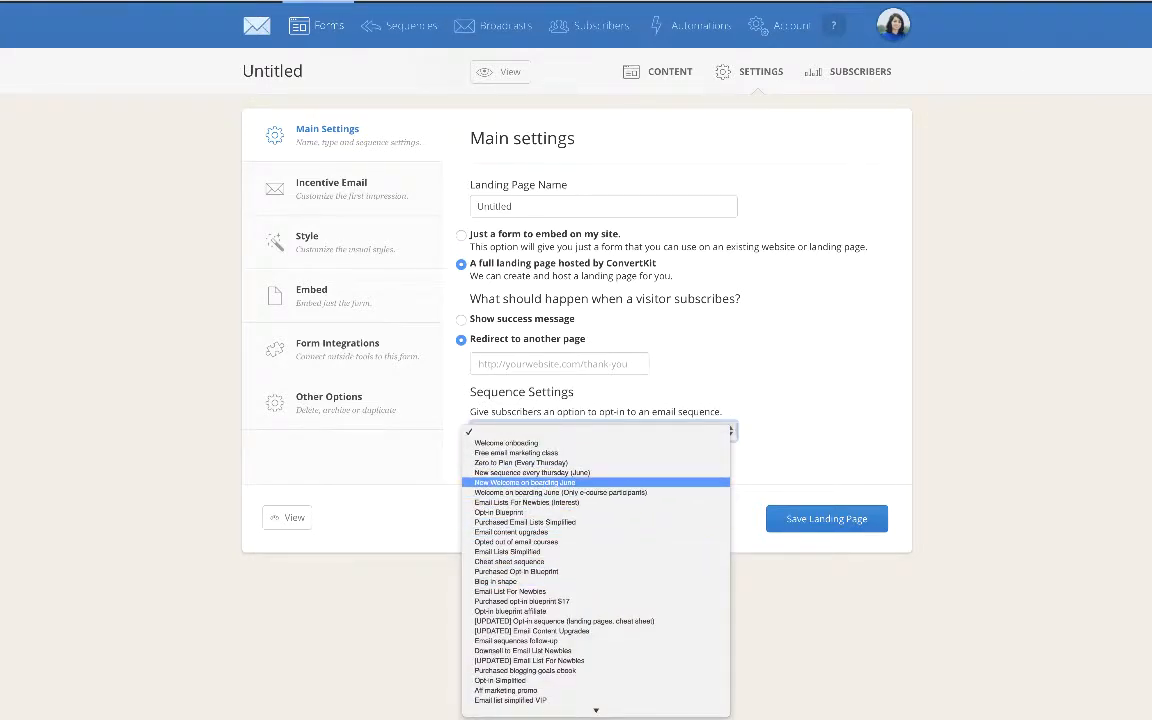
{"action": "left_click", "coordinate": [525, 482]}
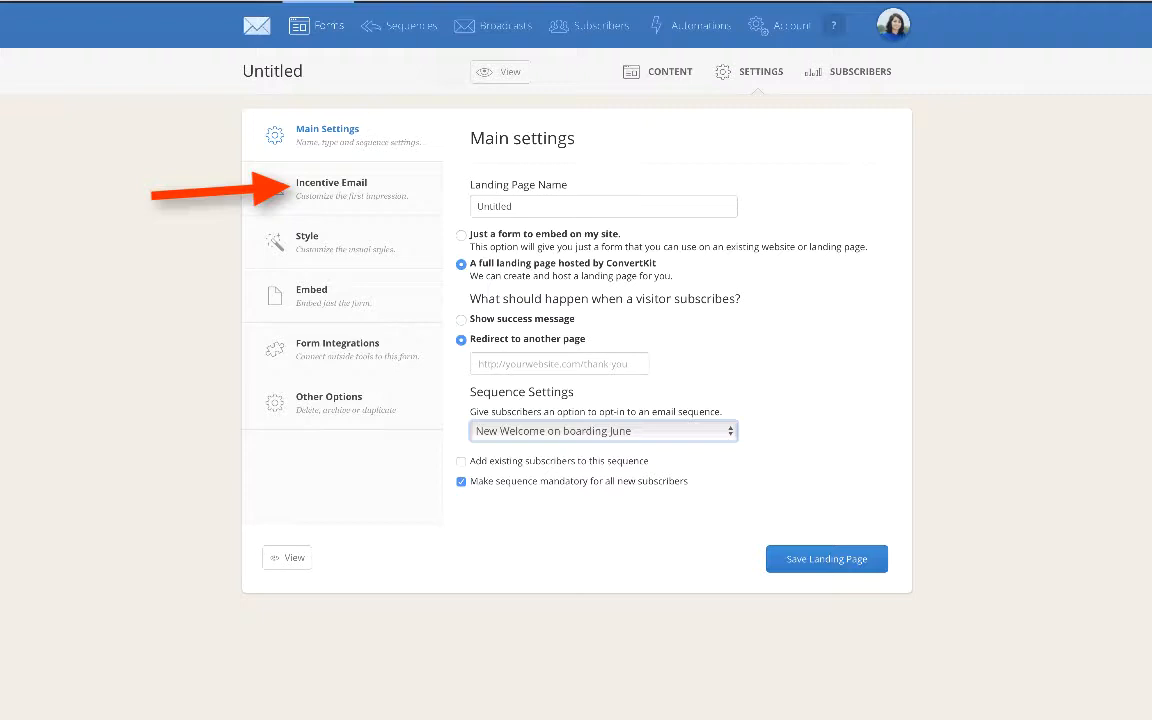
- Set the incentive email's thank you page to an incentive download
{"action": "left_click", "coordinate": [331, 184]}
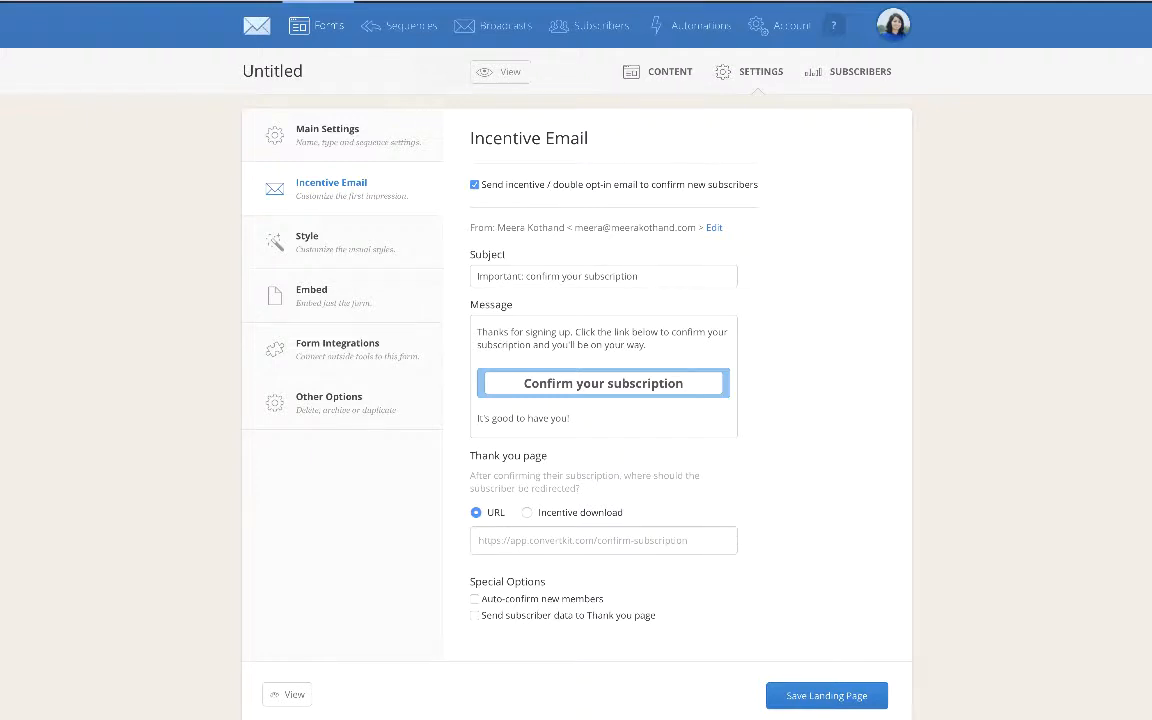
{"action": "left_click", "coordinate": [527, 513]}
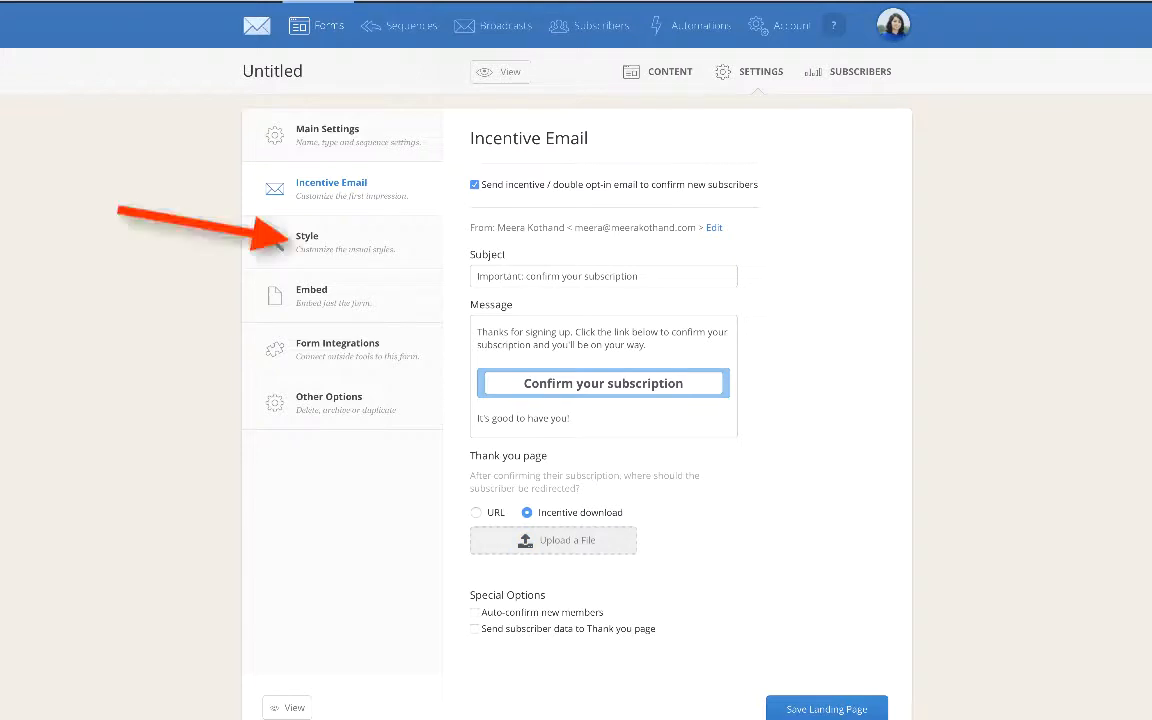
- Review the landing page's style, incentive email and main settings, and return to its content
{"action": "left_click", "coordinate": [307, 237]}
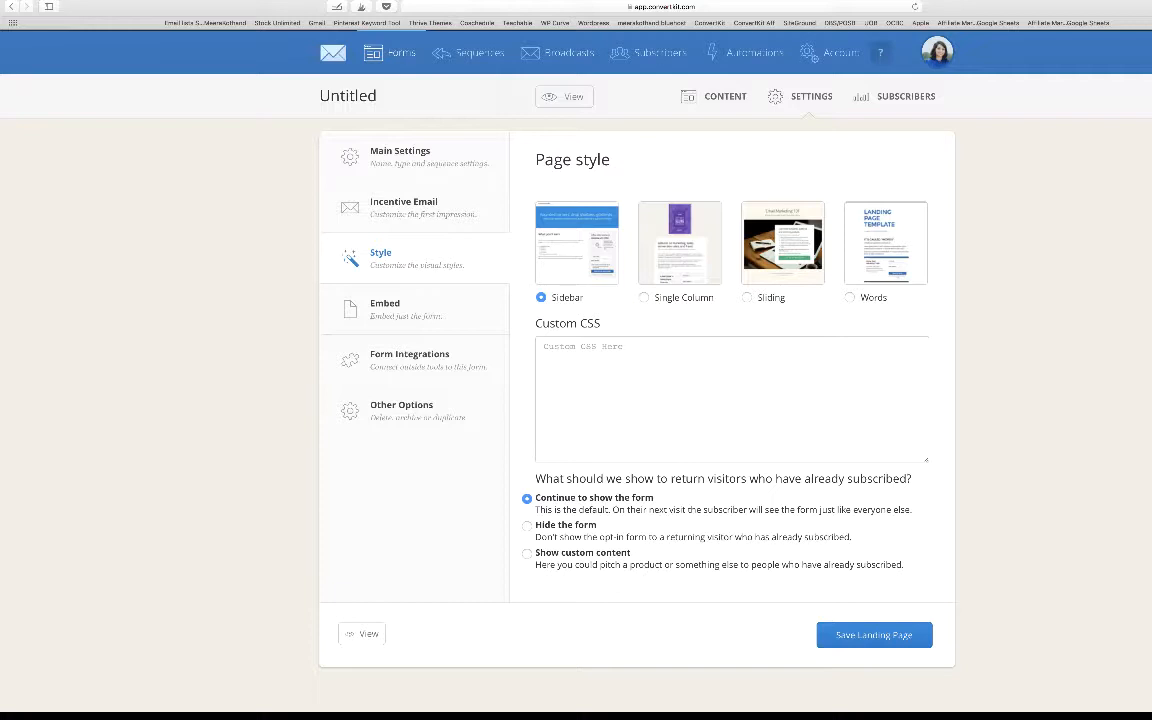
{"action": "left_click", "coordinate": [404, 207]}
{"action": "left_click", "coordinate": [400, 156]}
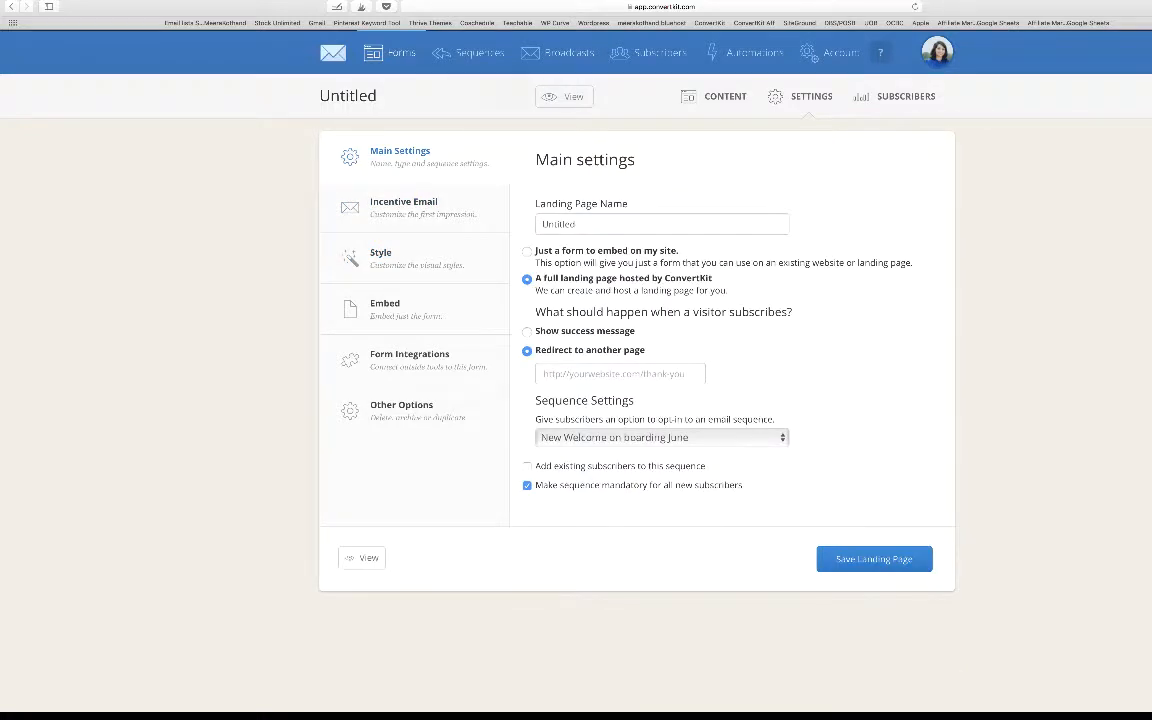
{"action": "left_click", "coordinate": [725, 96]}
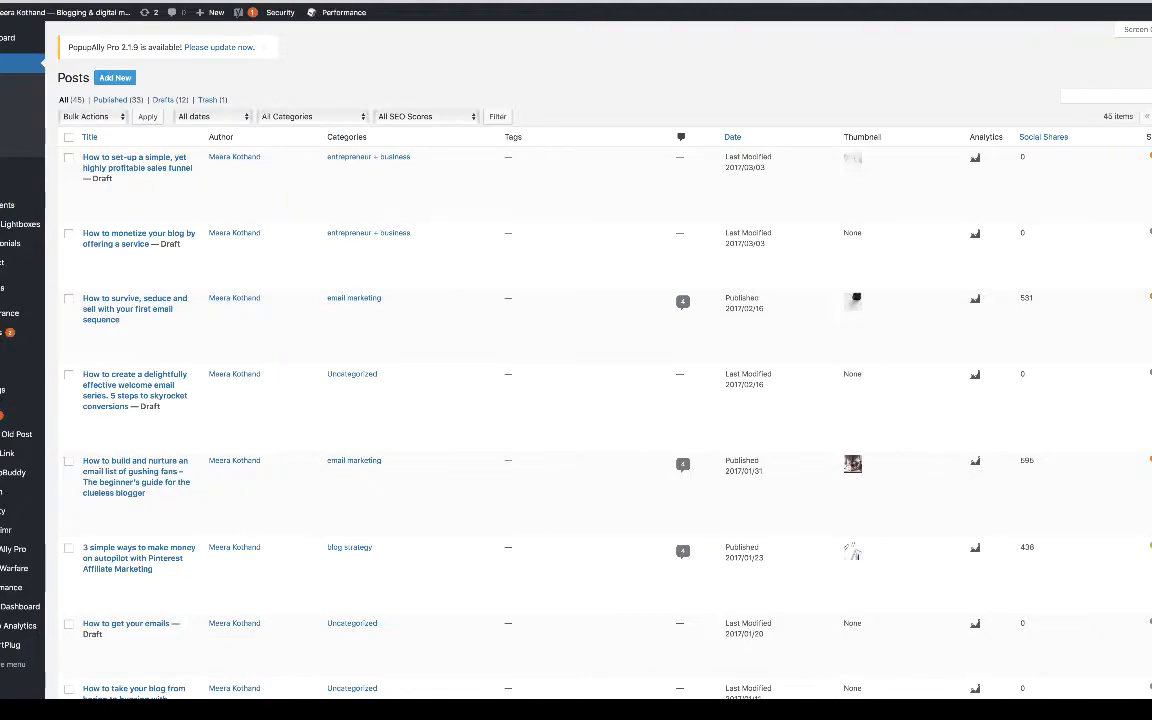
- Switch to WordPress and add a new post titled "Demo"
{"action": "left_click", "coordinate": [115, 77]}
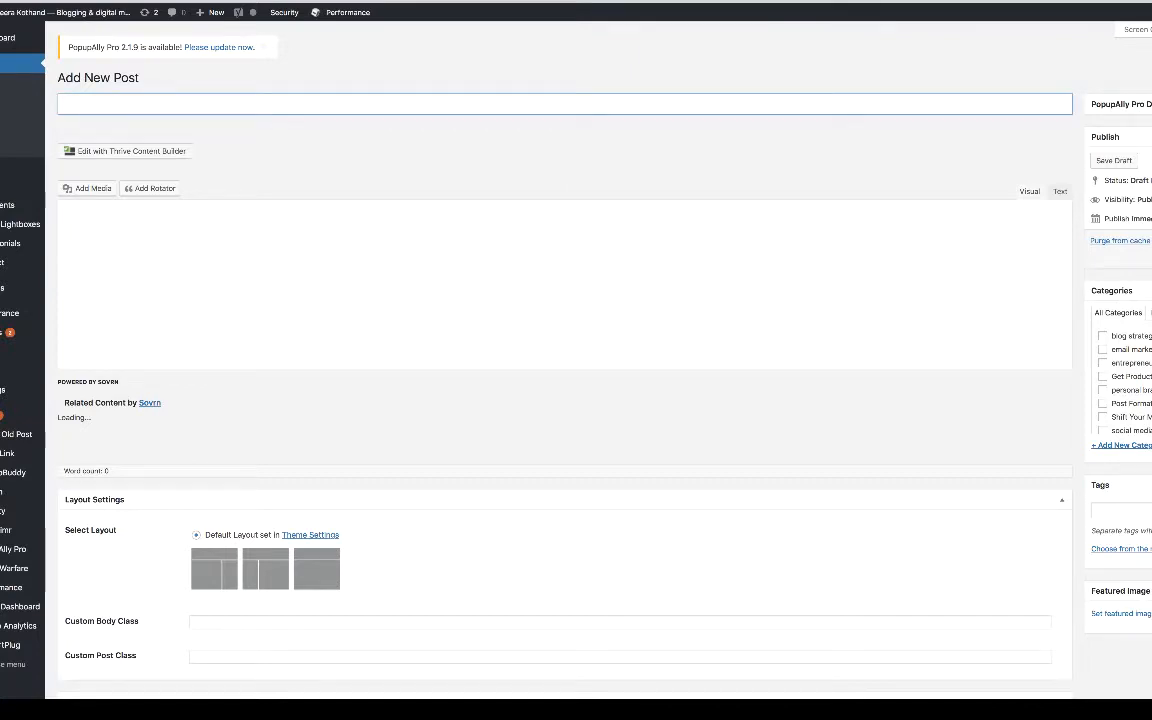
{"action": "type", "text": "DEmp"}
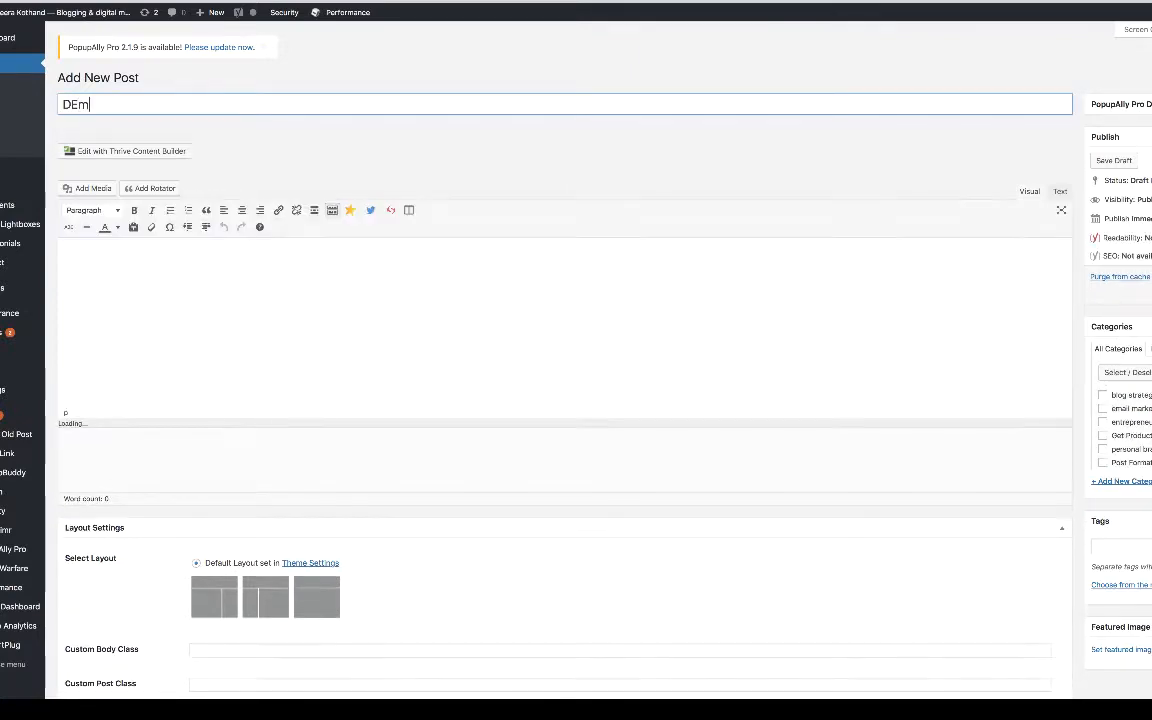
{"action": "key", "text": "BackSpace"}
{"action": "key", "text": "BackSpace"}
{"action": "key", "text": "BackSpace"}
{"action": "type", "text": "emo"}
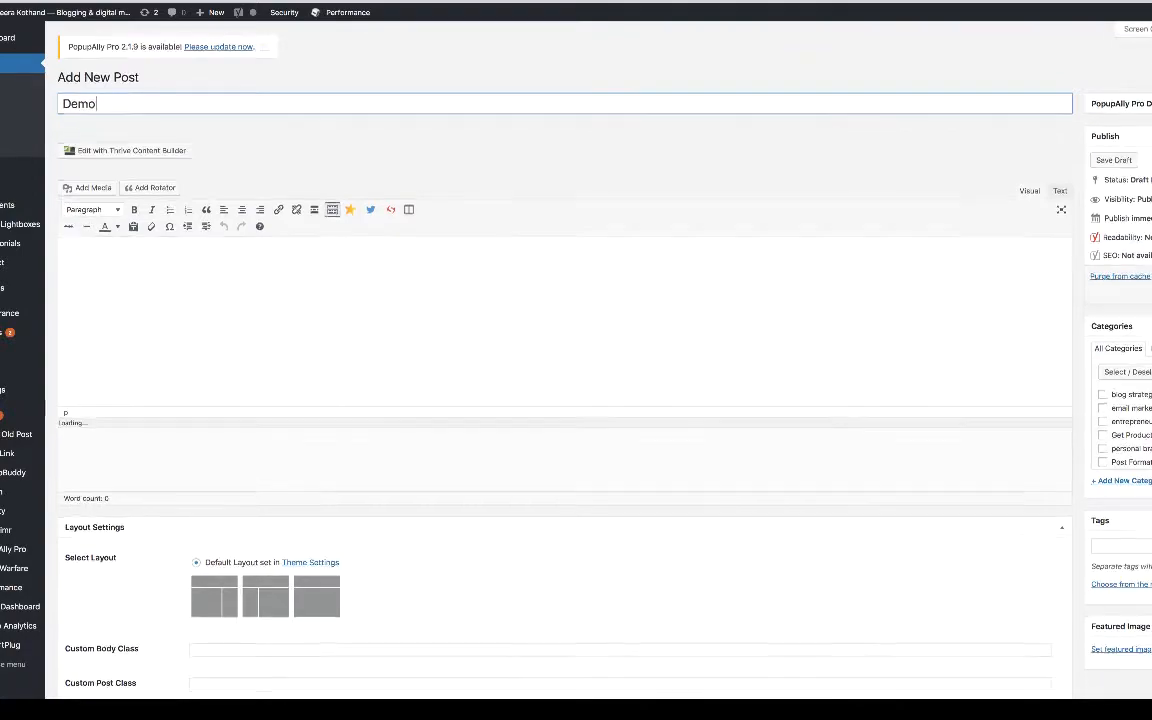
- Check which forms are available in the ConvertKit form setting of the "Demo" post
{"action": "scroll", "coordinate": [560, 360], "scroll_direction": "down", "scroll_amount": 5}
{"action": "scroll", "coordinate": [560, 360], "scroll_direction": "down", "scroll_amount": 15}
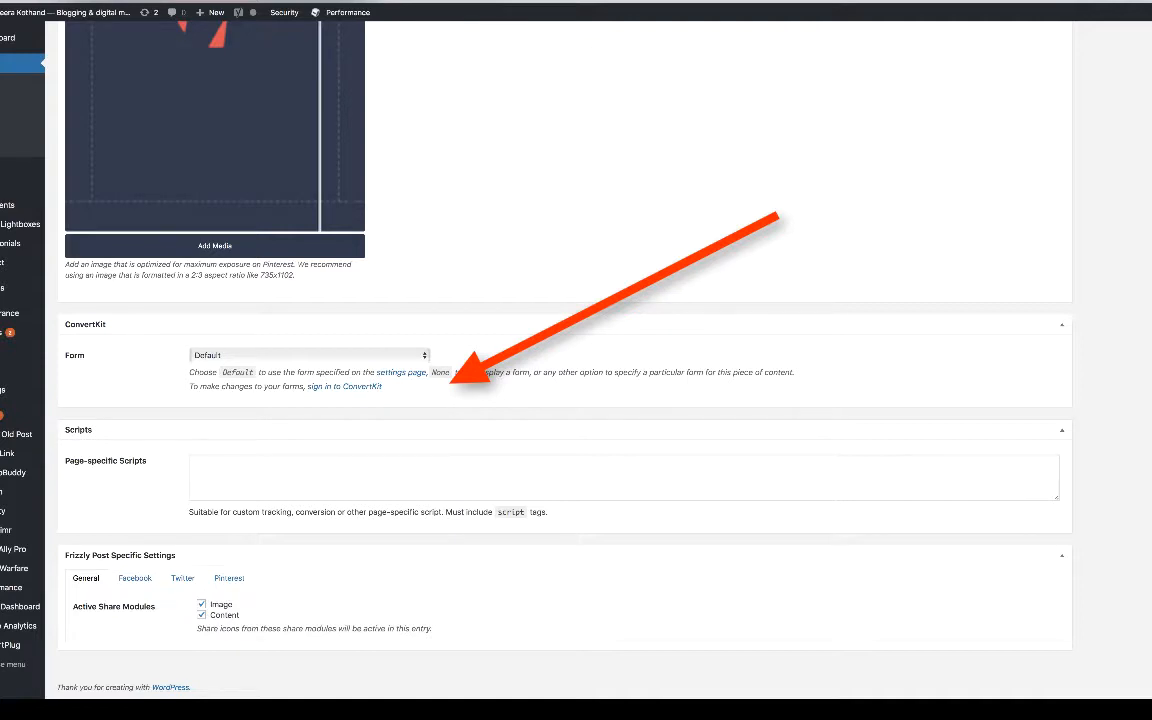
{"action": "left_click", "coordinate": [309, 355]}
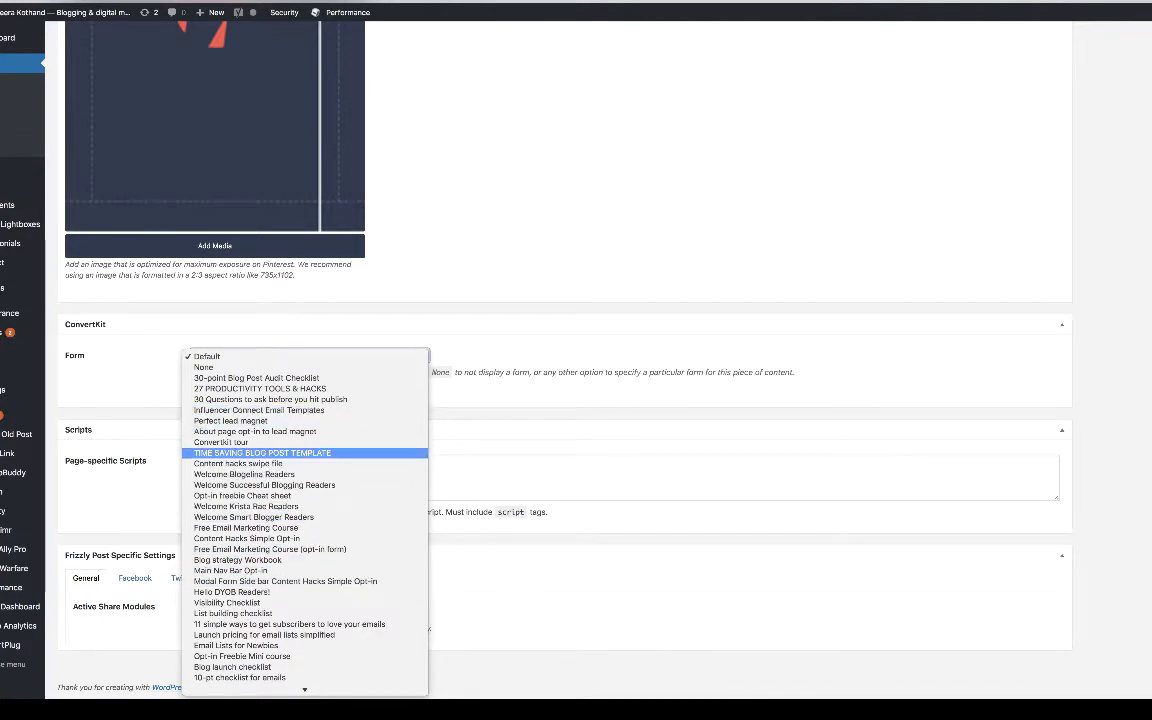
{"action": "key", "text": "Escape"}
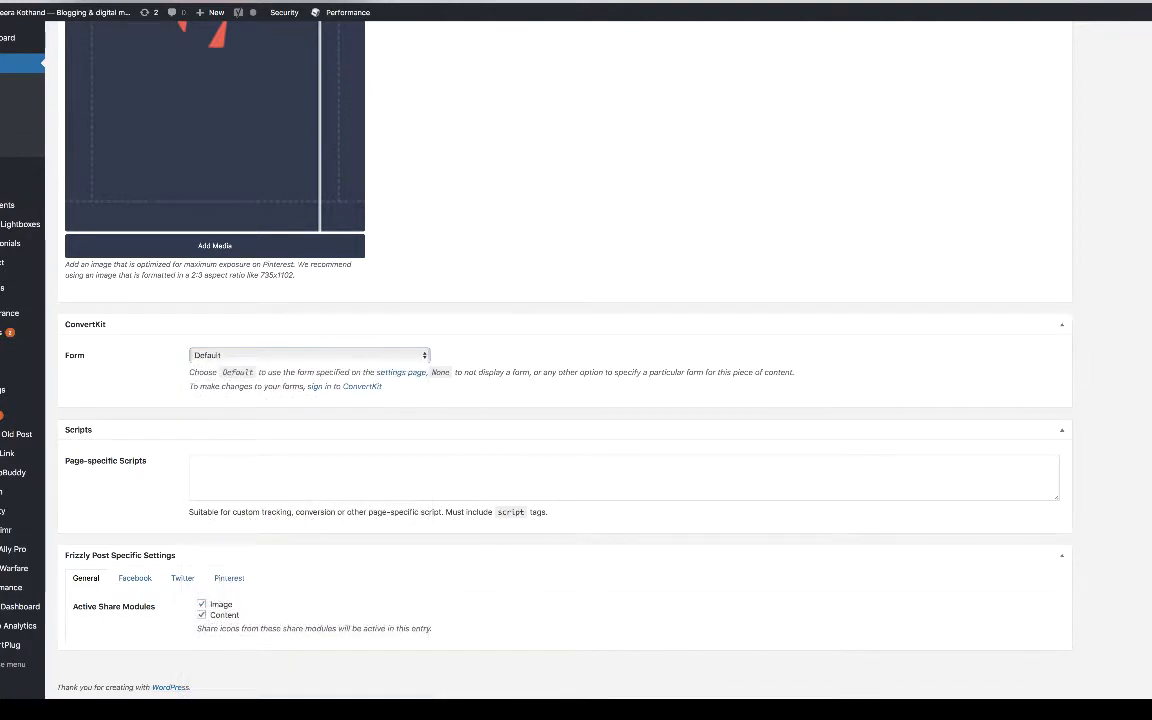
{"action": "scroll", "coordinate": [576, 360], "scroll_direction": "up", "scroll_amount": 2}
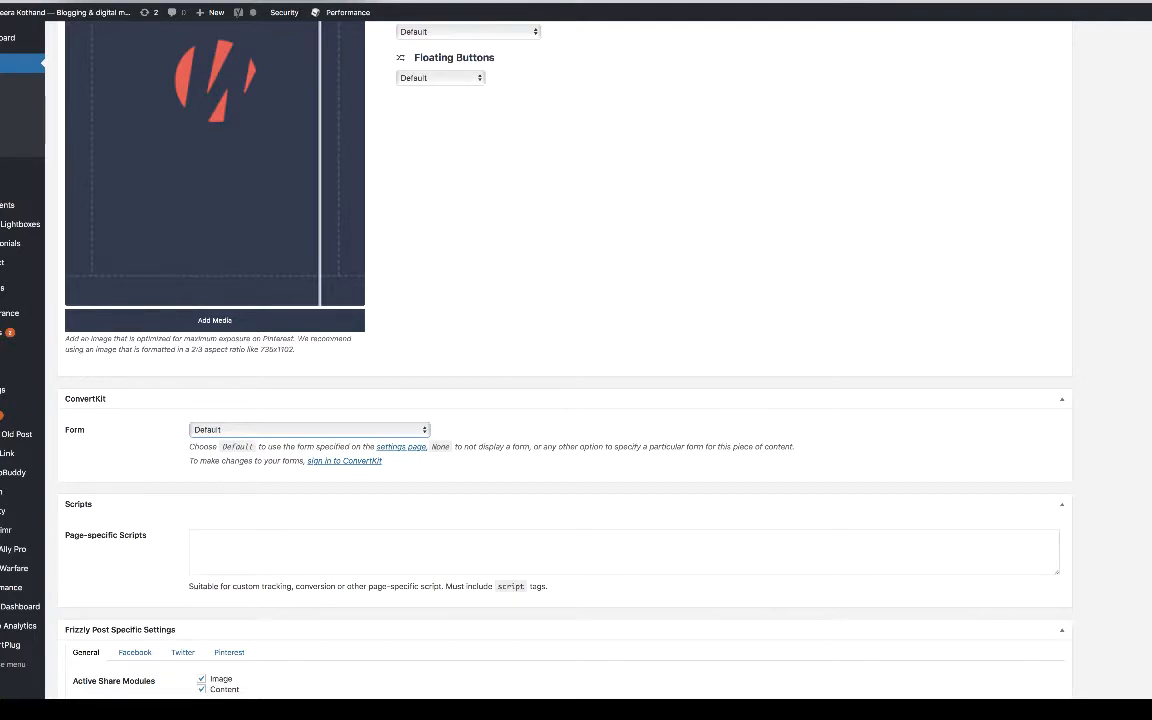
{"action": "scroll", "coordinate": [560, 360], "scroll_direction": "up", "scroll_amount": 20}
{"action": "scroll", "coordinate": [560, 360], "scroll_direction": "up", "scroll_amount": 3}
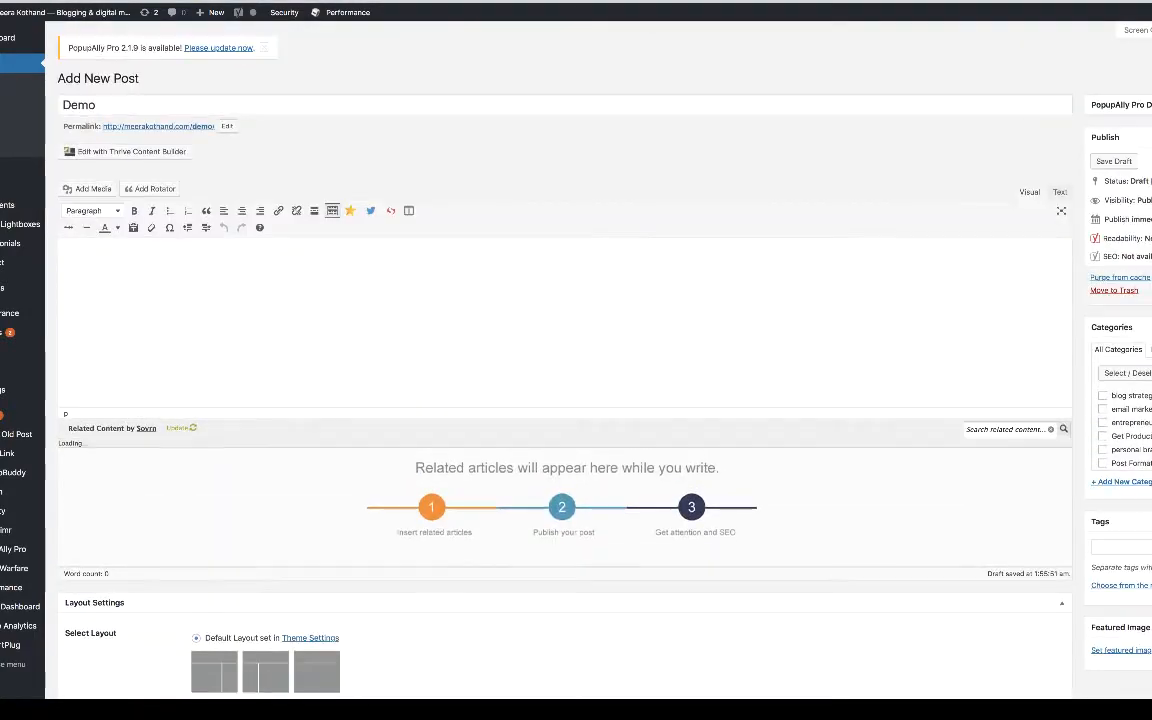
- Enter "para 1", "para 2" and "para 3" as separate paragraphs in the post's text view and return to the visual view
{"action": "left_click", "coordinate": [1060, 191]}
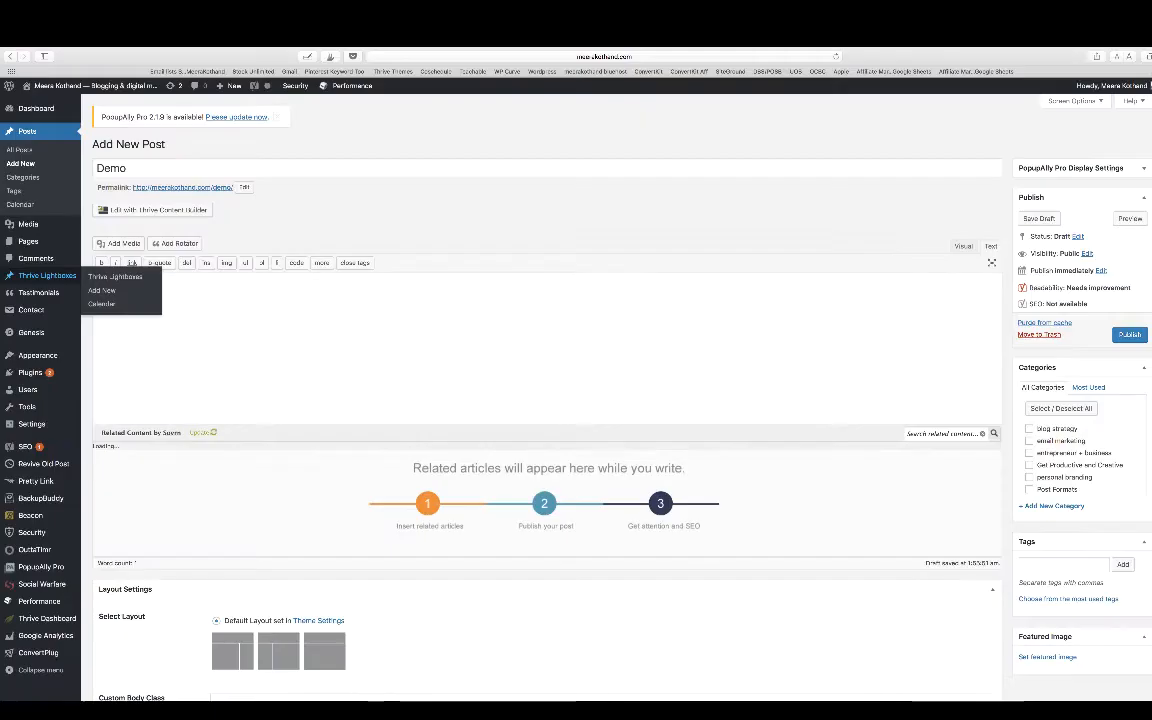
{"action": "type", "text": "para"}
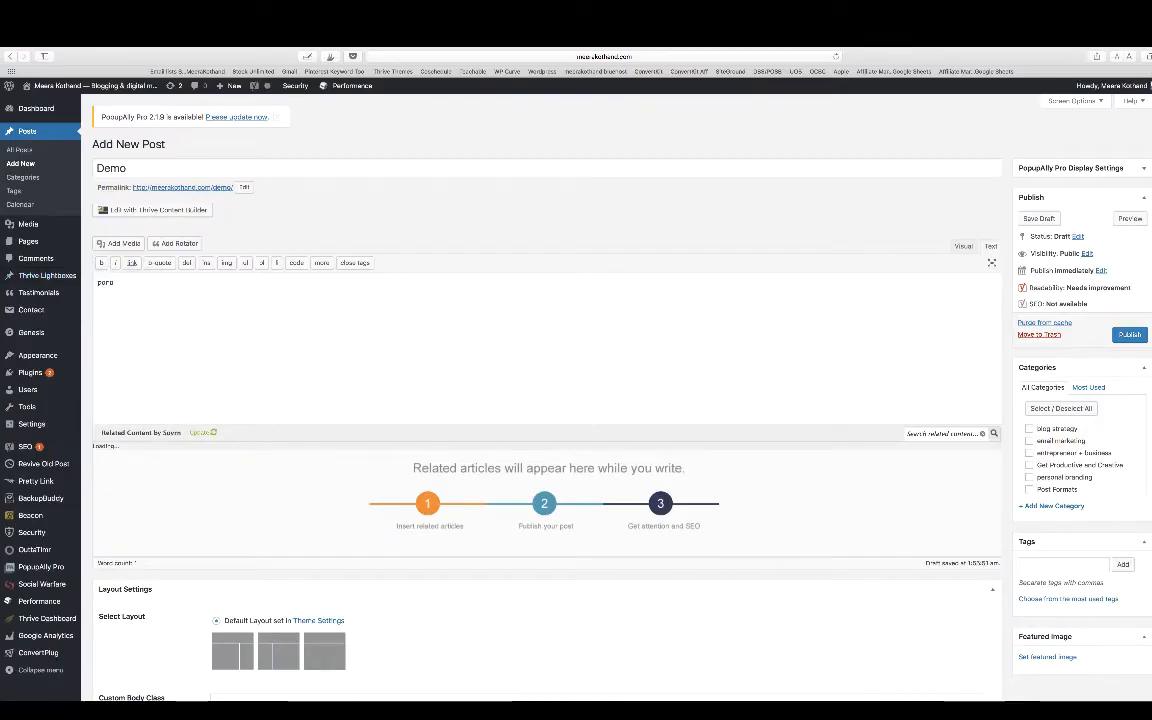
{"action": "type", "text": " 1"}
{"action": "key", "text": "Return"}
{"action": "key", "text": "Return"}
{"action": "type", "text": "para 2"}
{"action": "key", "text": "Return"}
{"action": "key", "text": "Return"}
{"action": "type", "text": "para 3"}
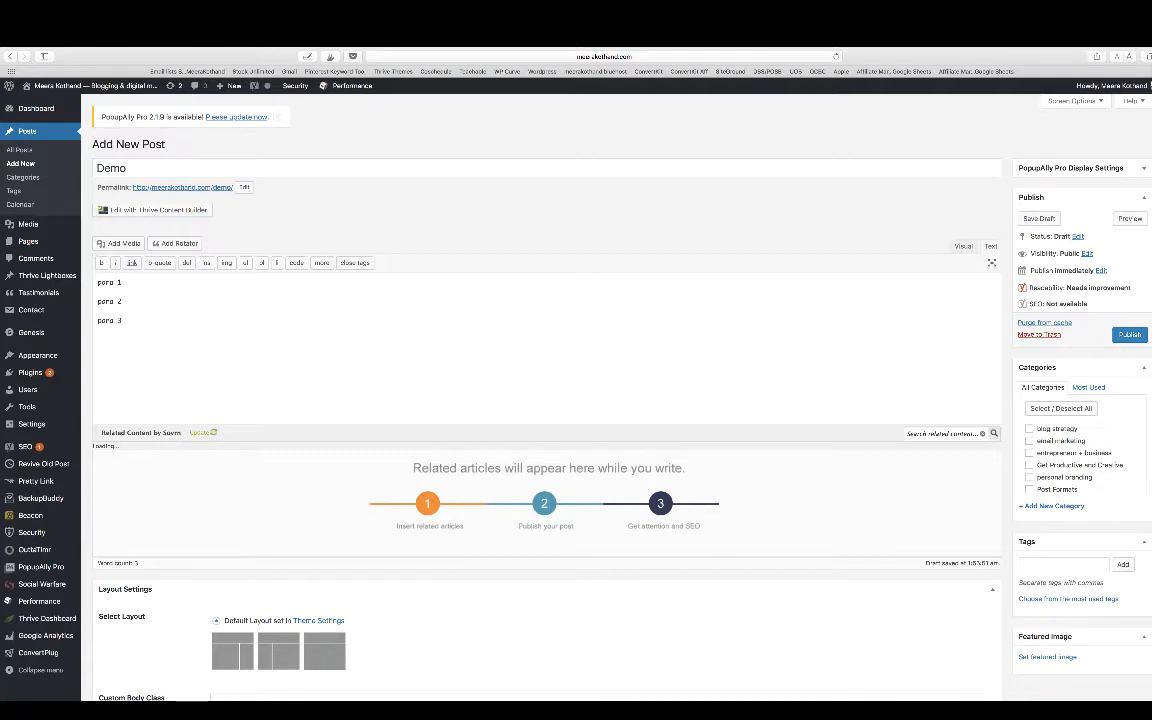
{"action": "left_click", "coordinate": [963, 246]}
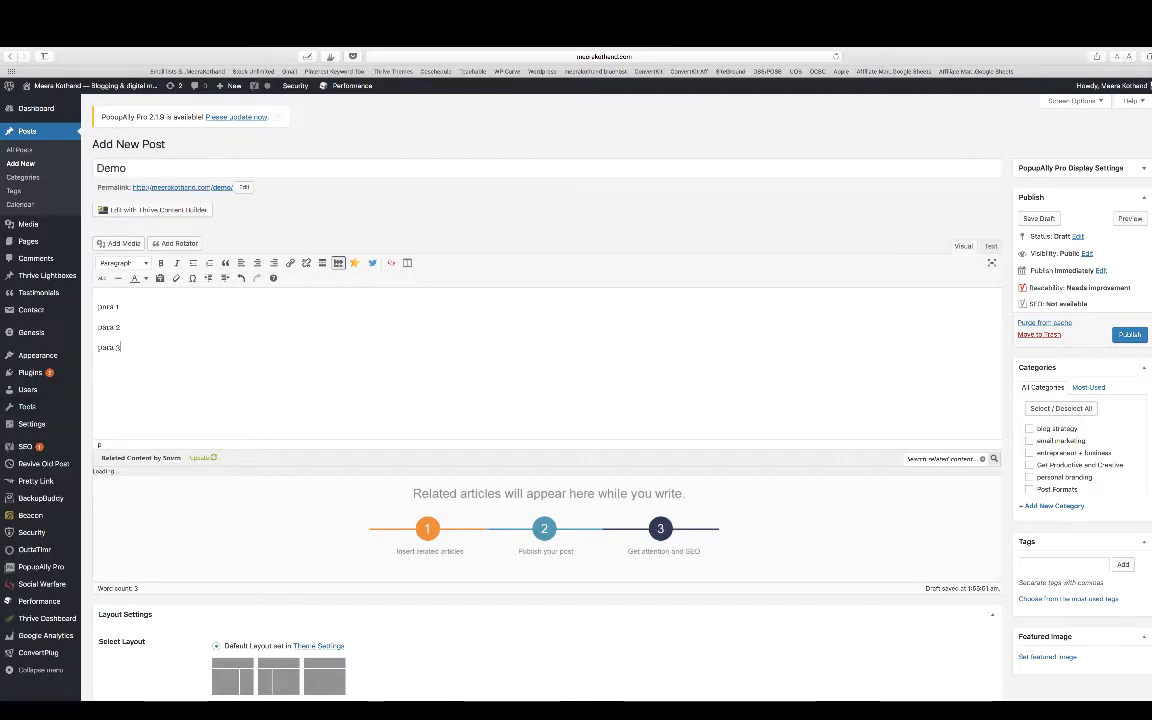
- Set the post's ConvertKit form to "Visibility Checklist"
{"action": "scroll", "coordinate": [540, 400], "scroll_direction": "down", "scroll_amount": 15}
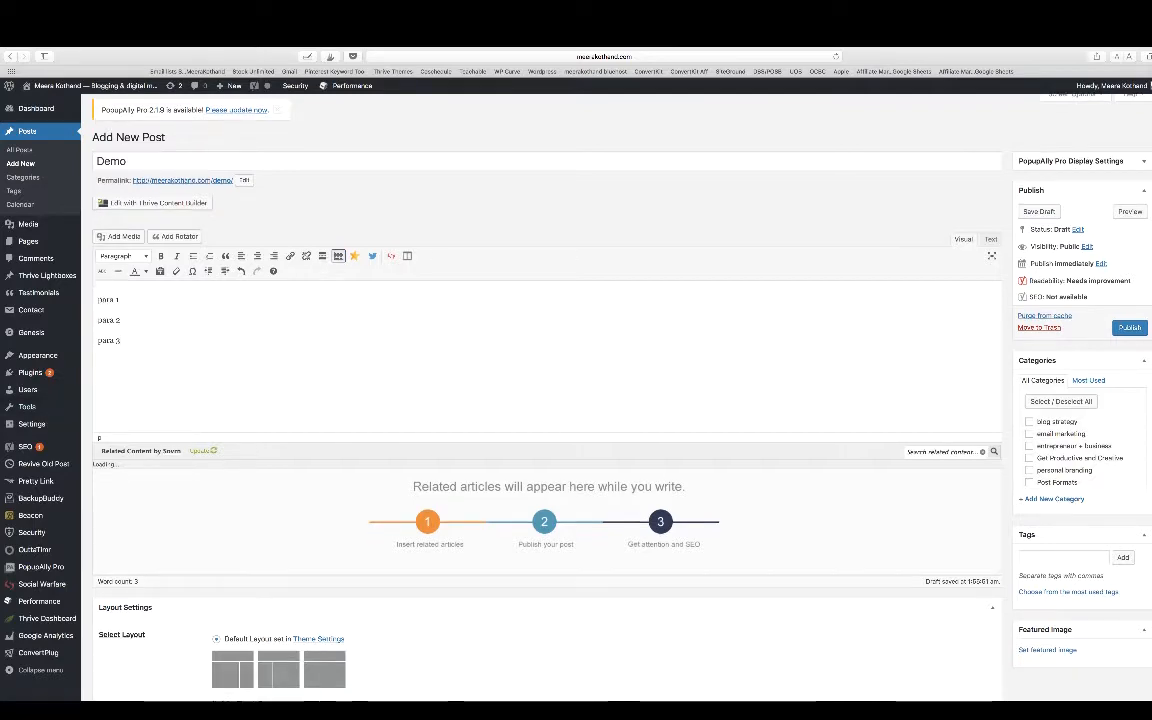
{"action": "scroll", "coordinate": [540, 400], "scroll_direction": "down", "scroll_amount": 12}
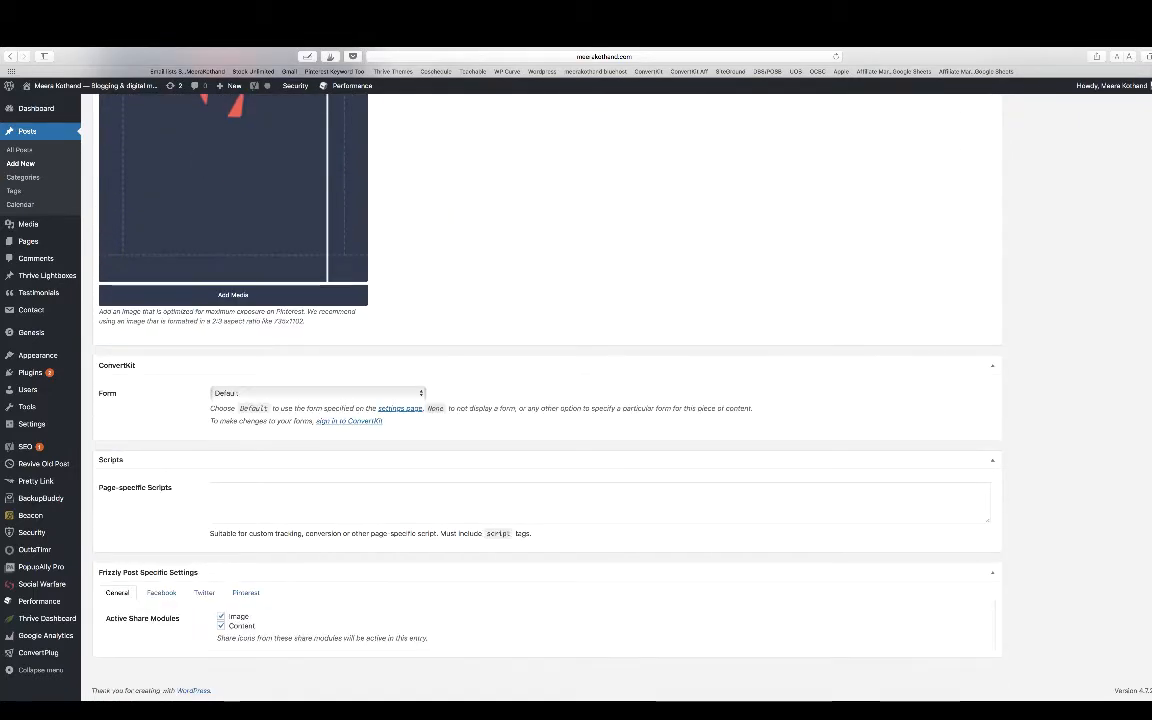
{"action": "left_click", "coordinate": [300, 393]}
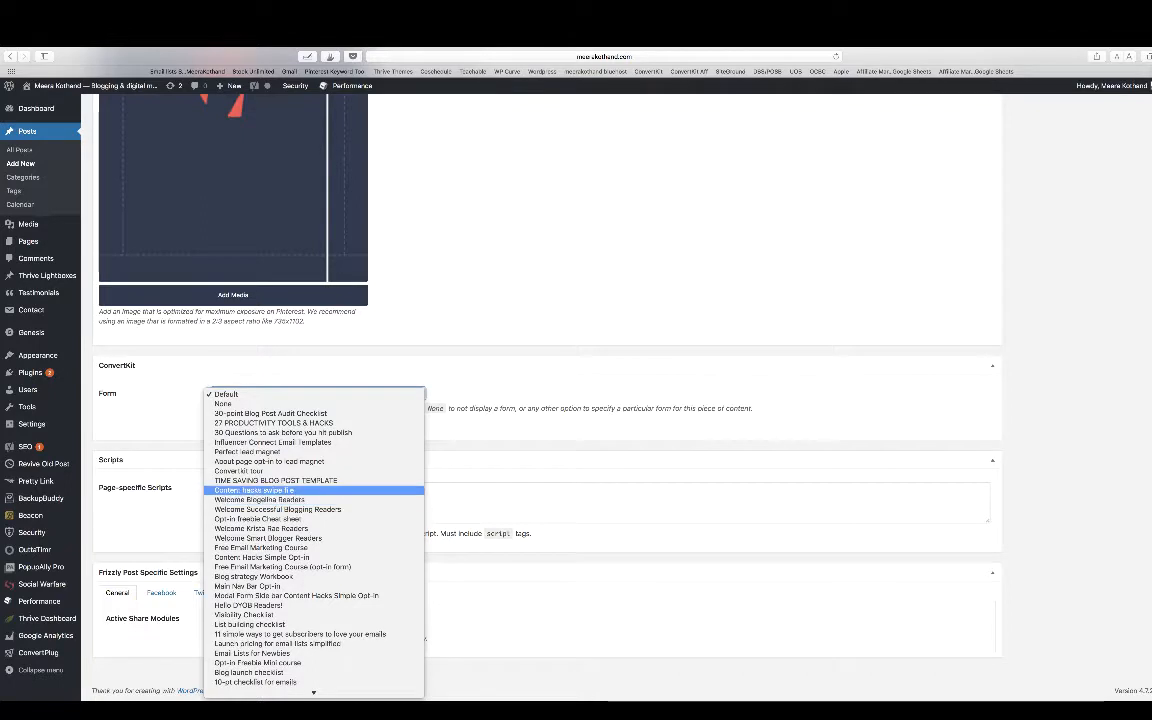
{"action": "scroll", "coordinate": [300, 442], "scroll_direction": "down", "scroll_amount": 4}
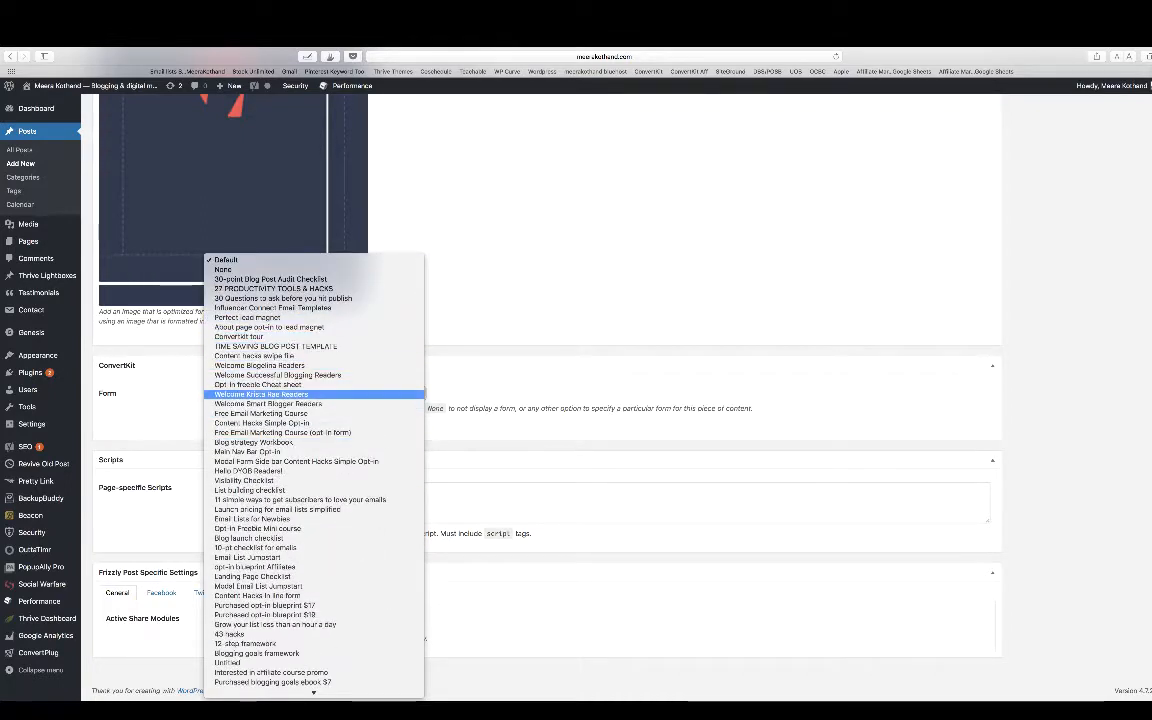
{"action": "left_click", "coordinate": [250, 480]}
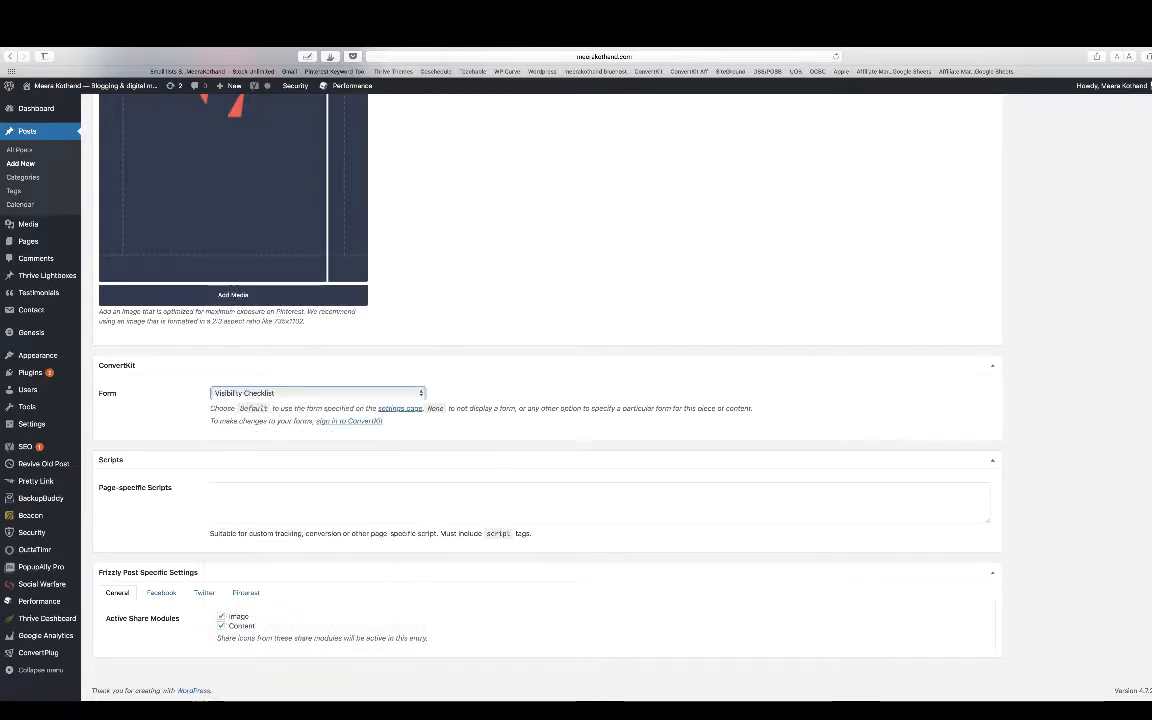
- Save the post as a draft and preview it, examining the opt-in form below the paragraphs
{"action": "scroll", "coordinate": [545, 400], "scroll_direction": "up", "scroll_amount": 20}
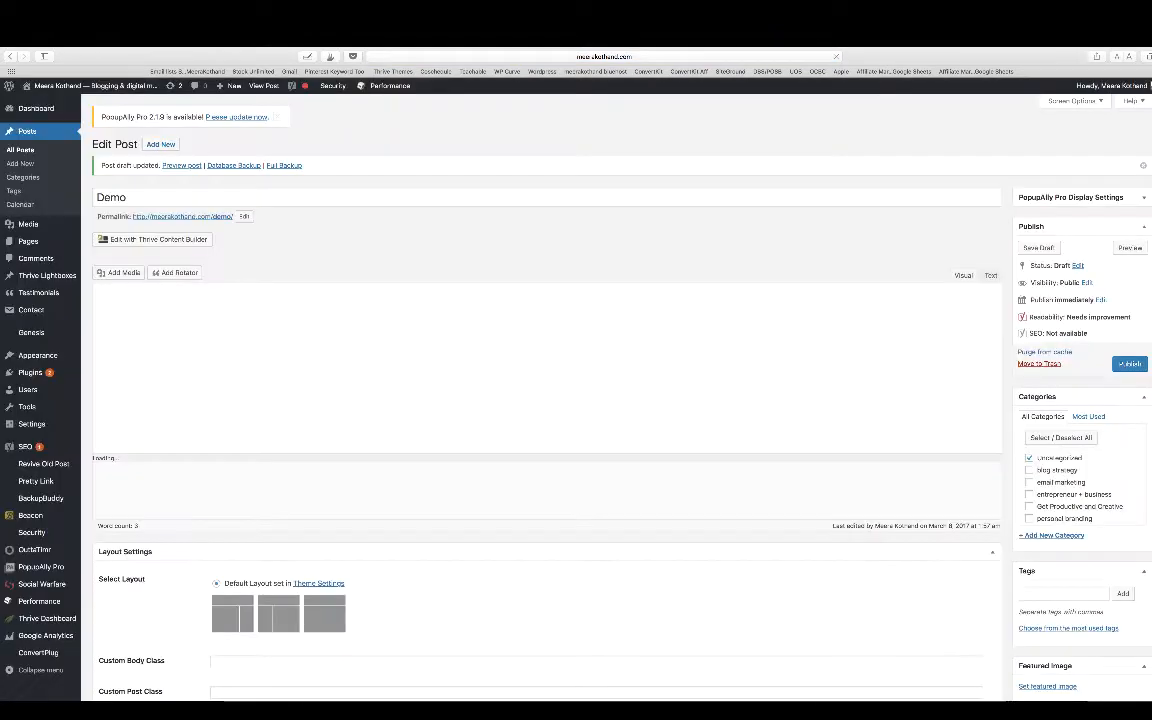
{"action": "left_click", "coordinate": [1130, 248]}
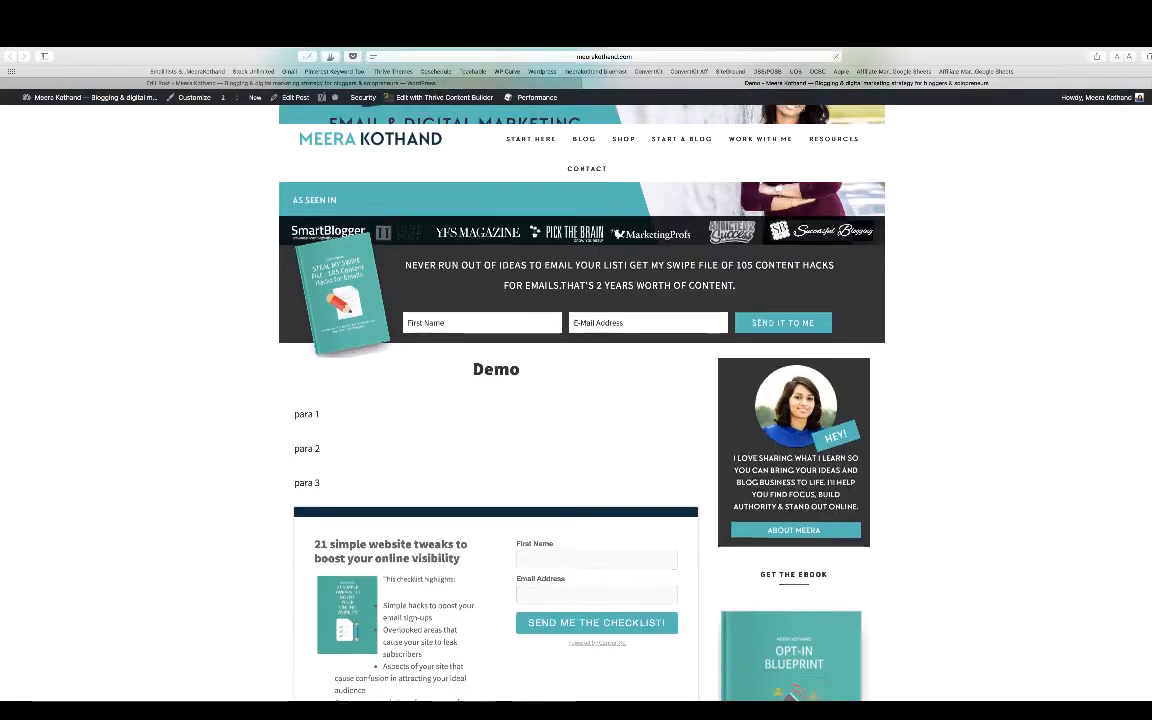
{"action": "scroll", "coordinate": [576, 400], "scroll_direction": "down", "scroll_amount": 1}
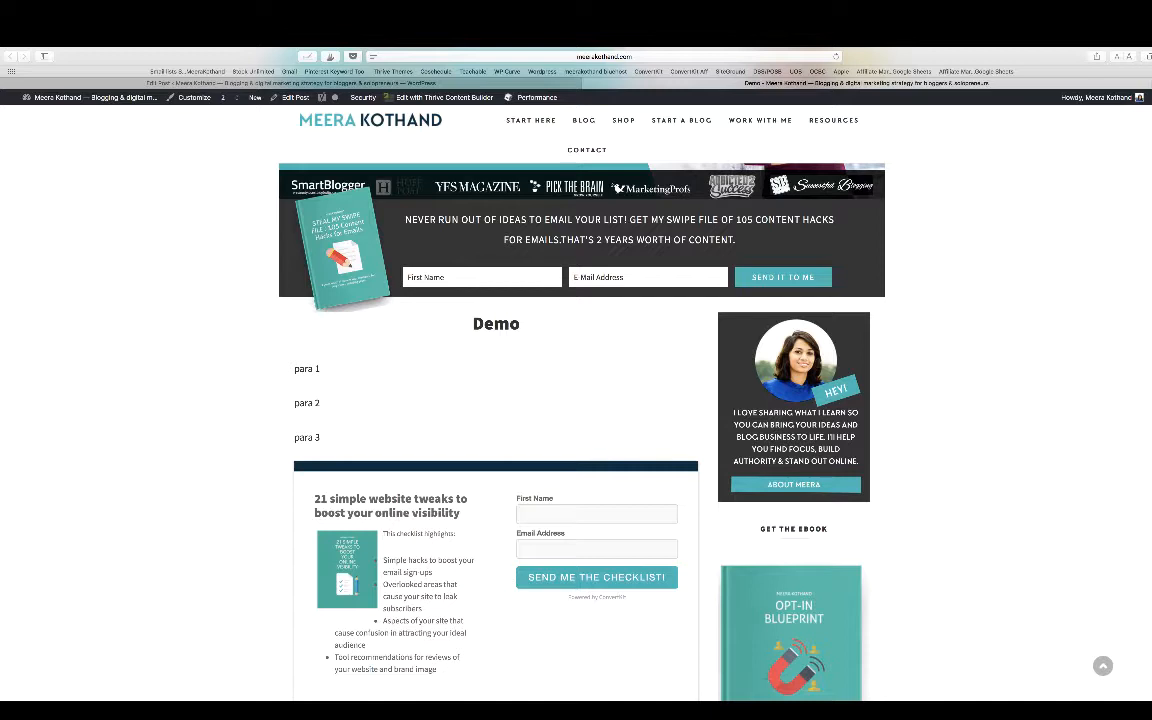
{"action": "scroll", "coordinate": [576, 400], "scroll_direction": "down", "scroll_amount": 2}
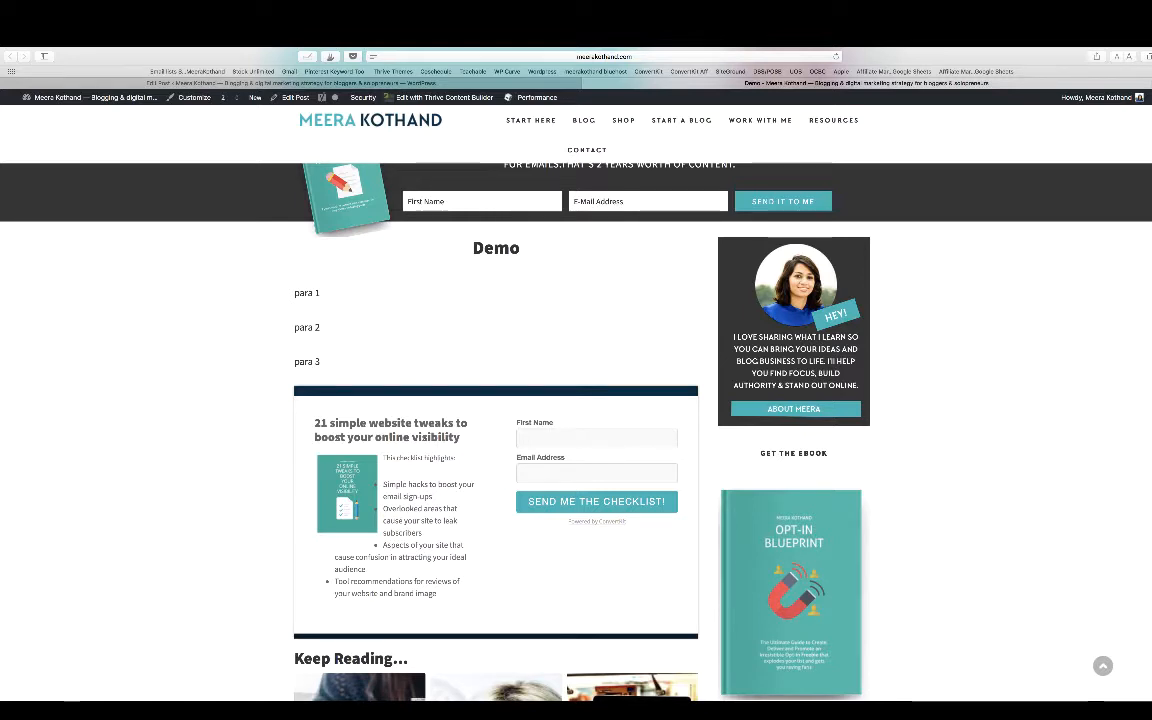
{"action": "scroll", "coordinate": [576, 400], "scroll_direction": "down", "scroll_amount": 1}
{"action": "scroll", "coordinate": [576, 400], "scroll_direction": "down", "scroll_amount": 1}
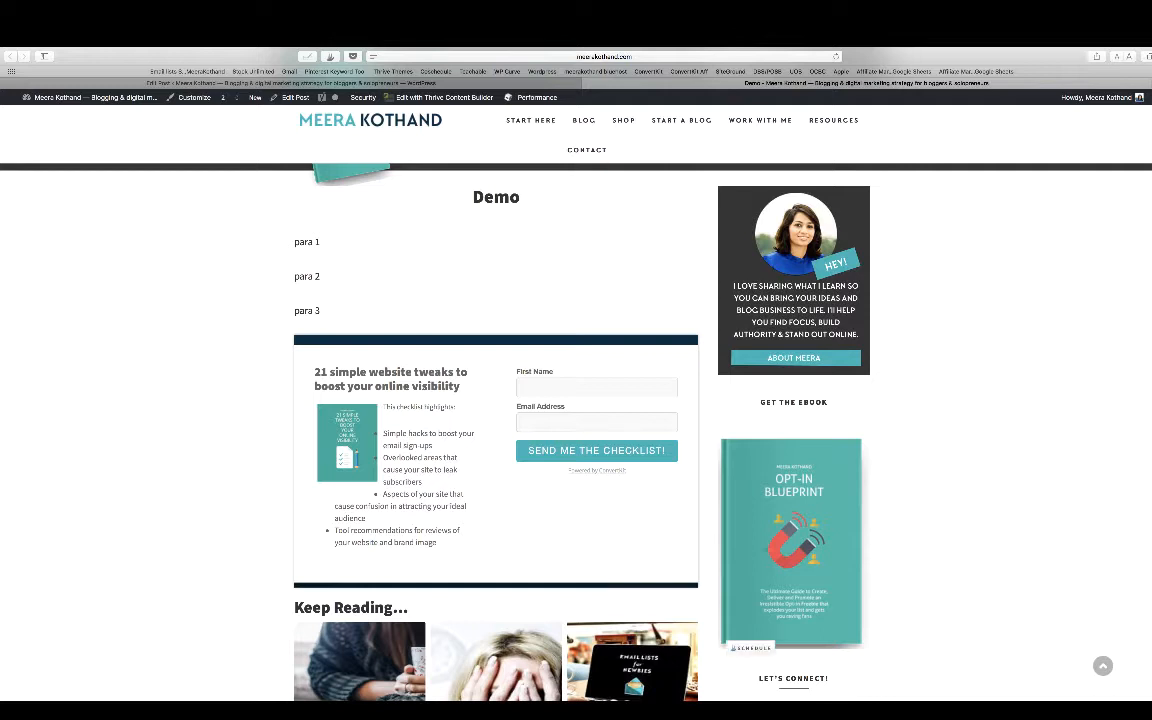
- Add a new page titled "DEMO CONVERTKIT" and save it as a draft, keeping "demo-convertkit" as its permalink slug
{"action": "left_click", "coordinate": [291, 83]}
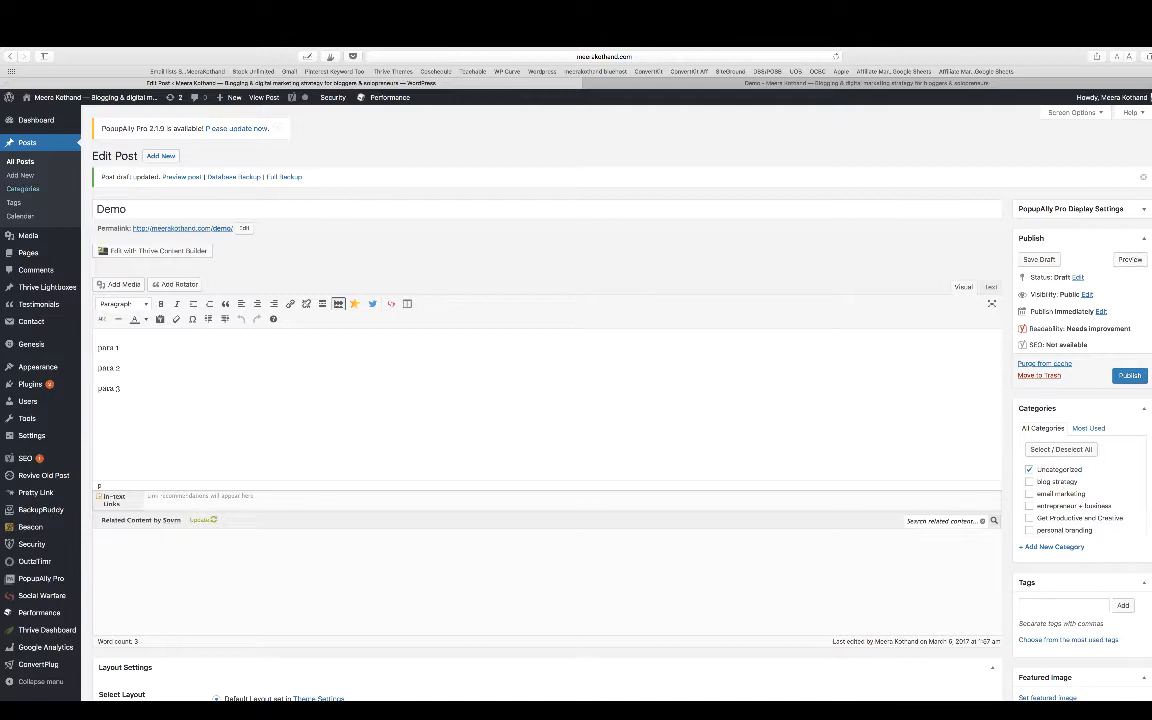
{"action": "mouse_move", "coordinate": [30, 253]}
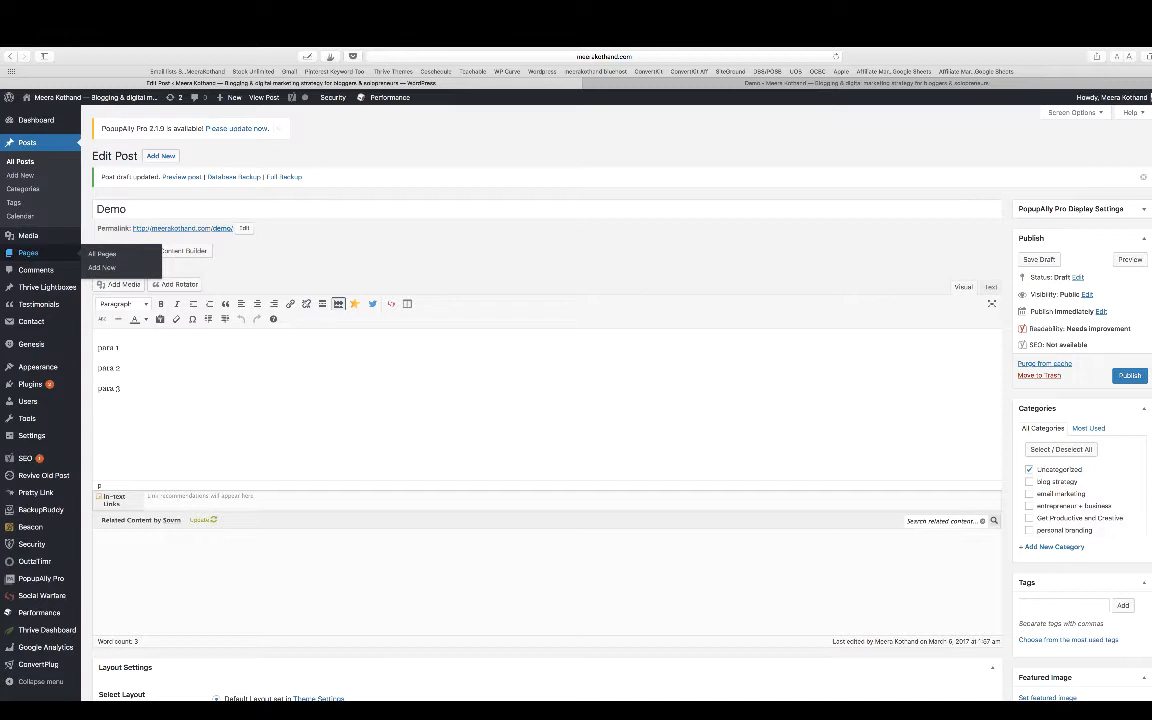
{"action": "left_click", "coordinate": [28, 253]}
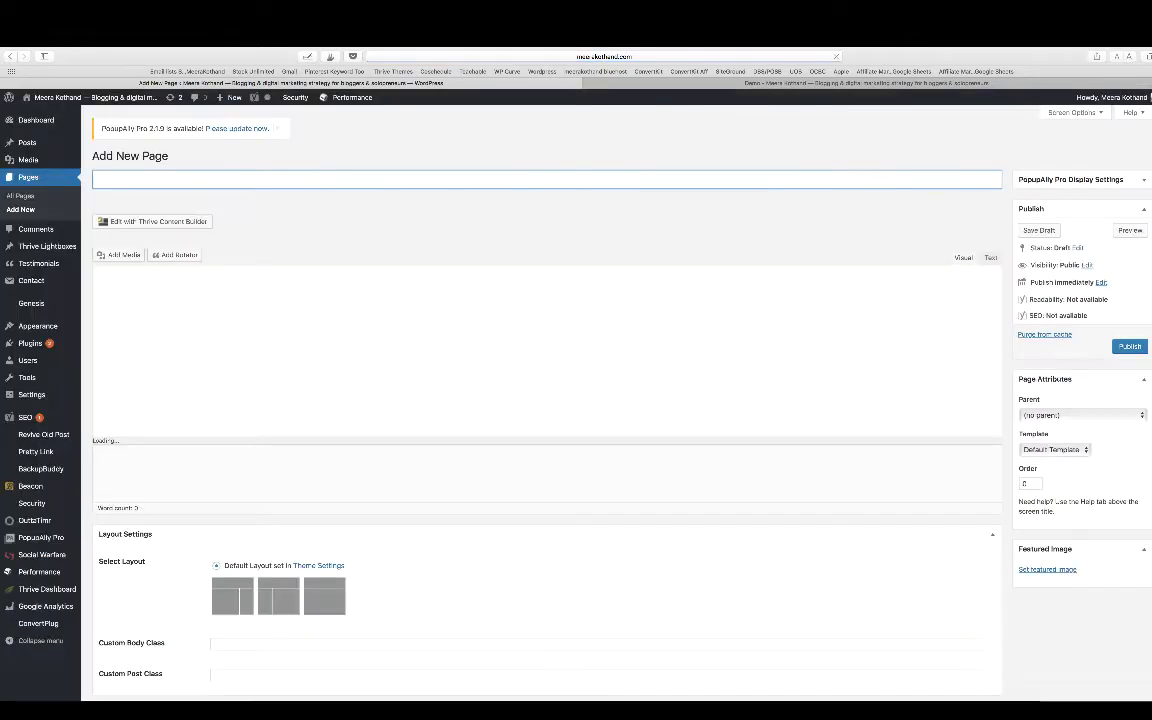
{"action": "type", "text": "DE"}
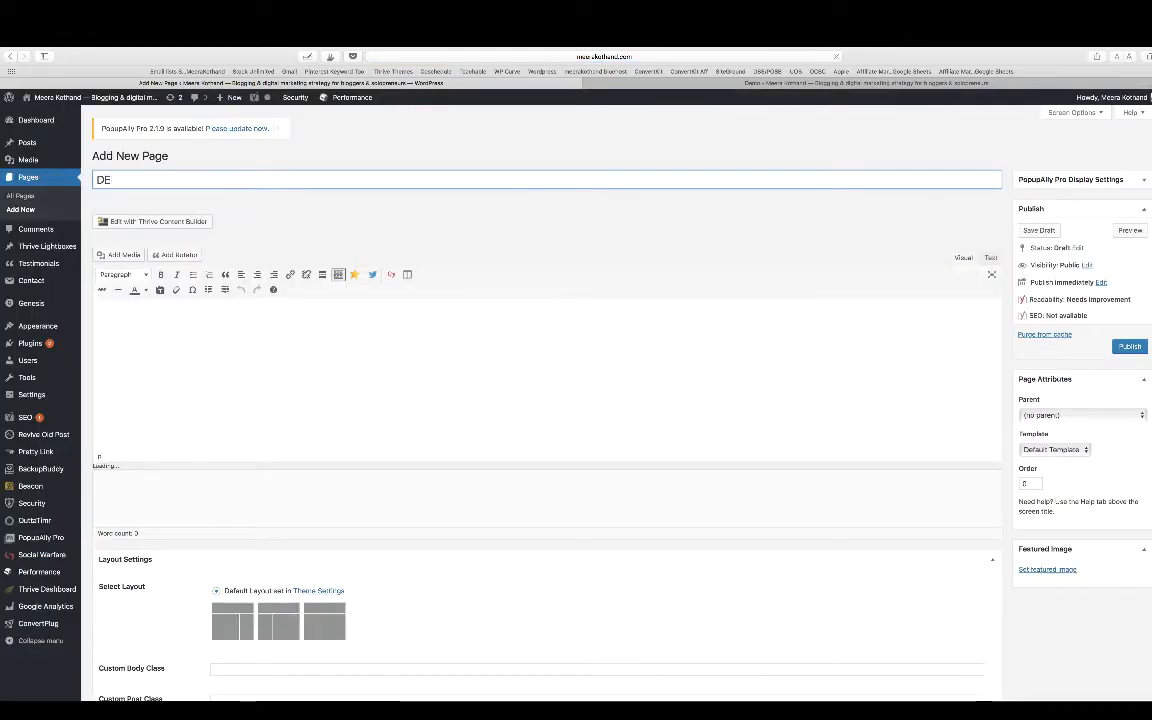
{"action": "type", "text": "MO CONVERTKIT"}
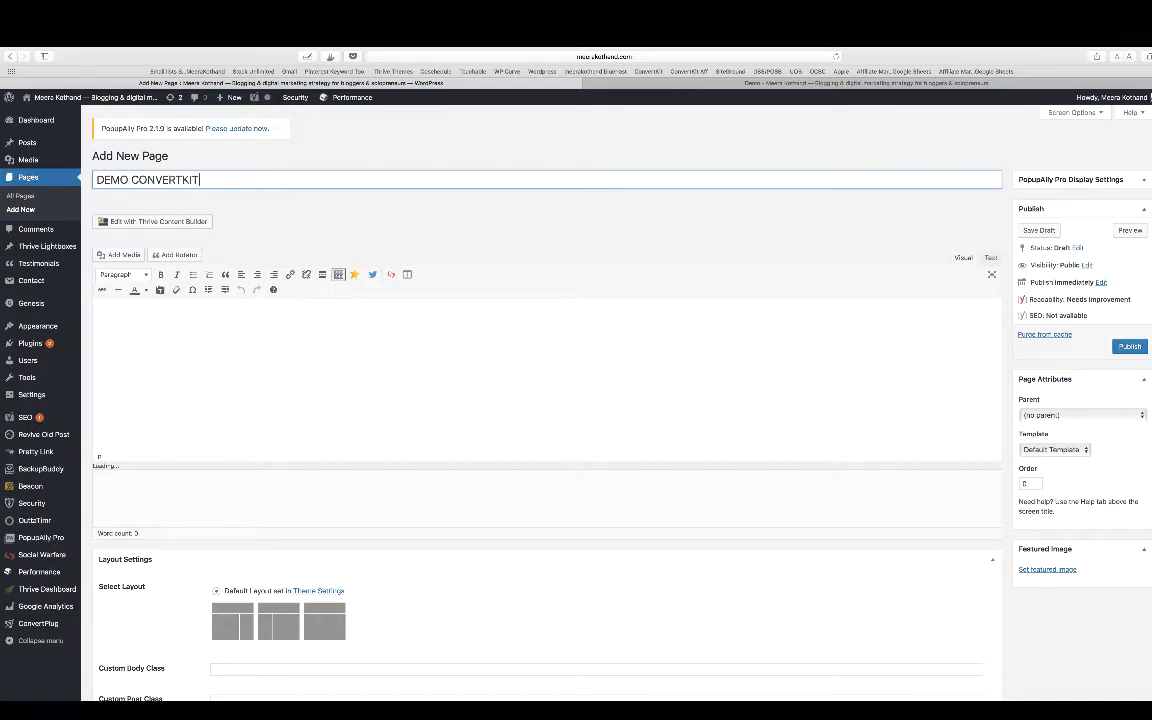
{"action": "left_click", "coordinate": [1039, 230]}
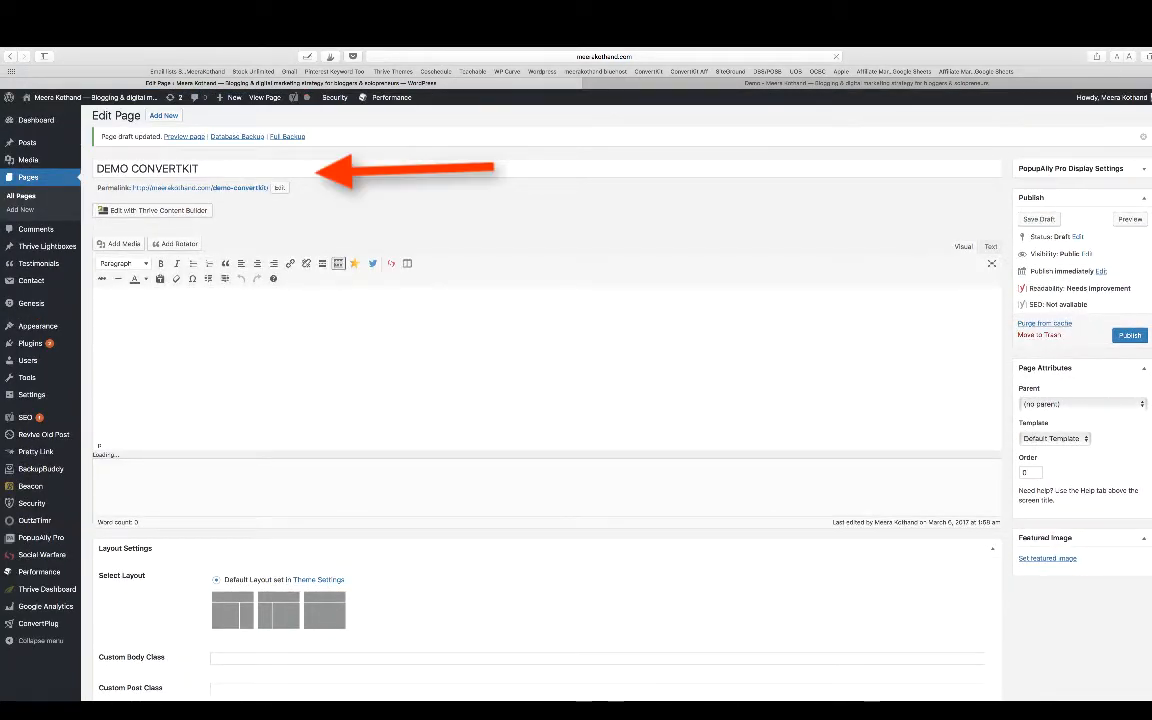
{"action": "left_click", "coordinate": [280, 188]}
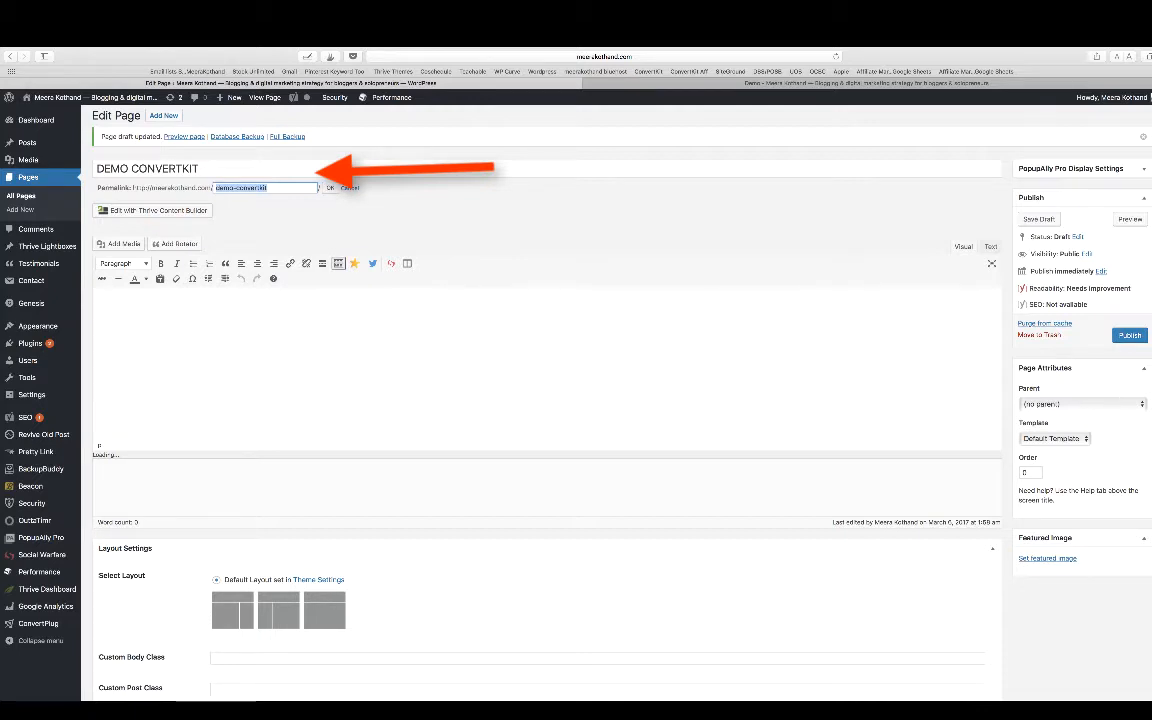
{"action": "key", "text": "Return"}
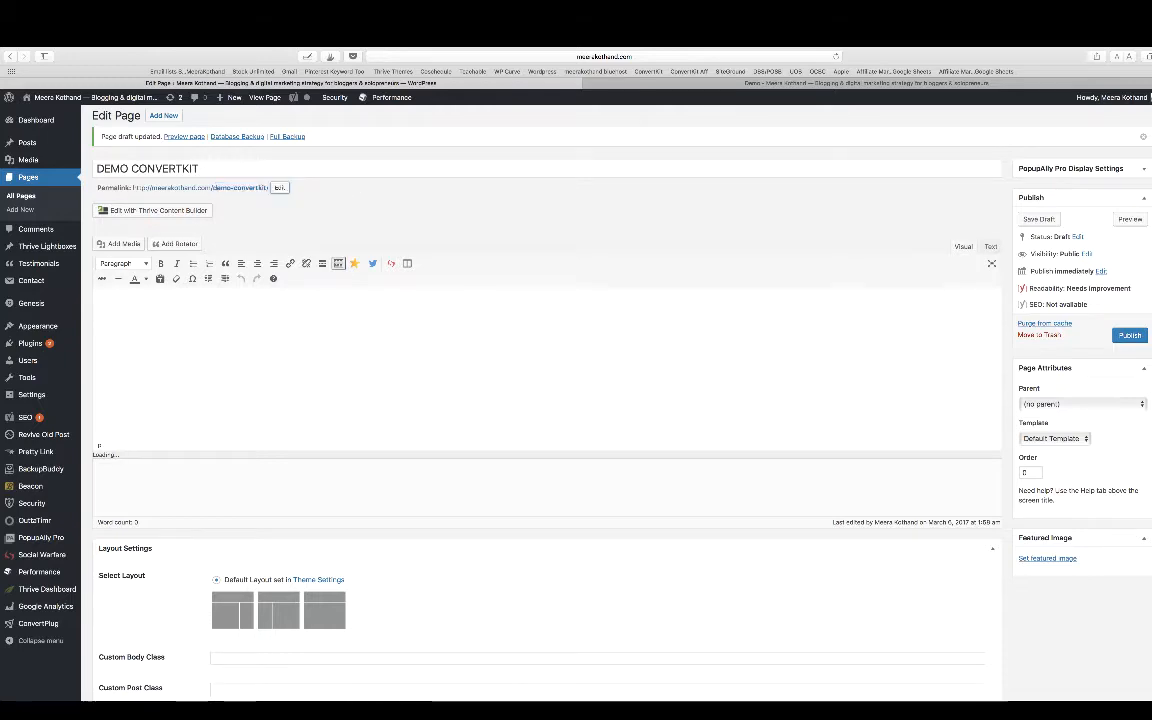
- Set the new page's ConvertKit form to None
{"action": "scroll", "coordinate": [540, 400], "scroll_direction": "down", "scroll_amount": 20}
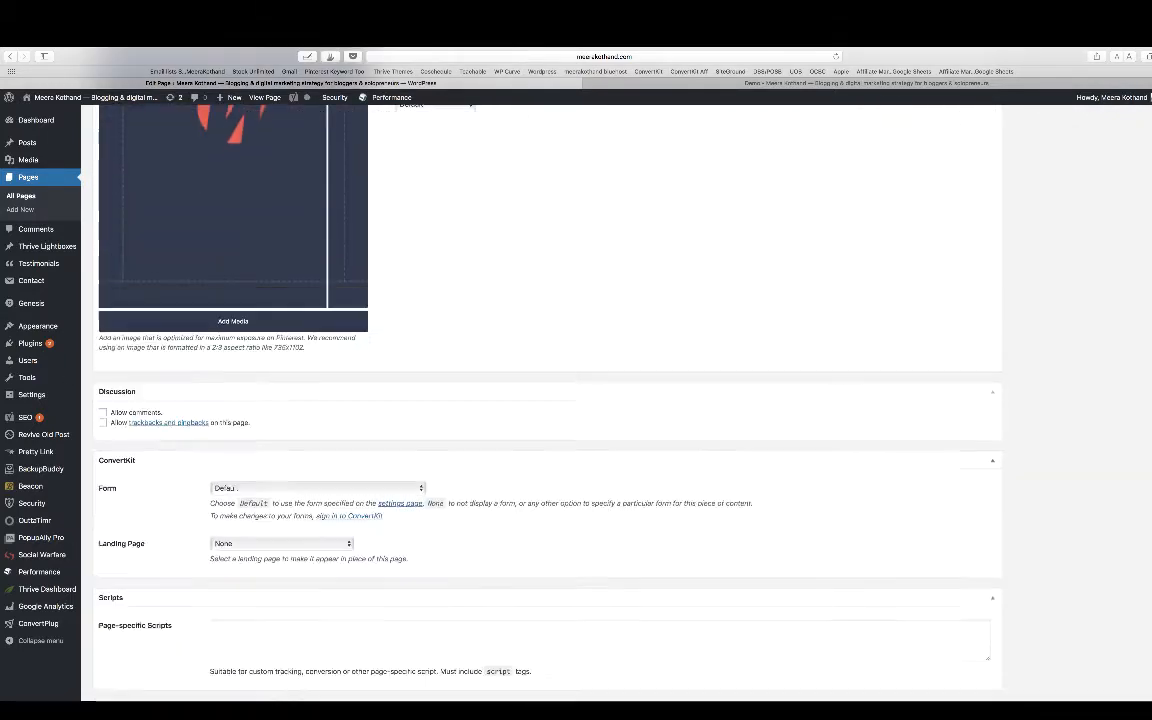
{"action": "scroll", "coordinate": [540, 400], "scroll_direction": "down", "scroll_amount": 4}
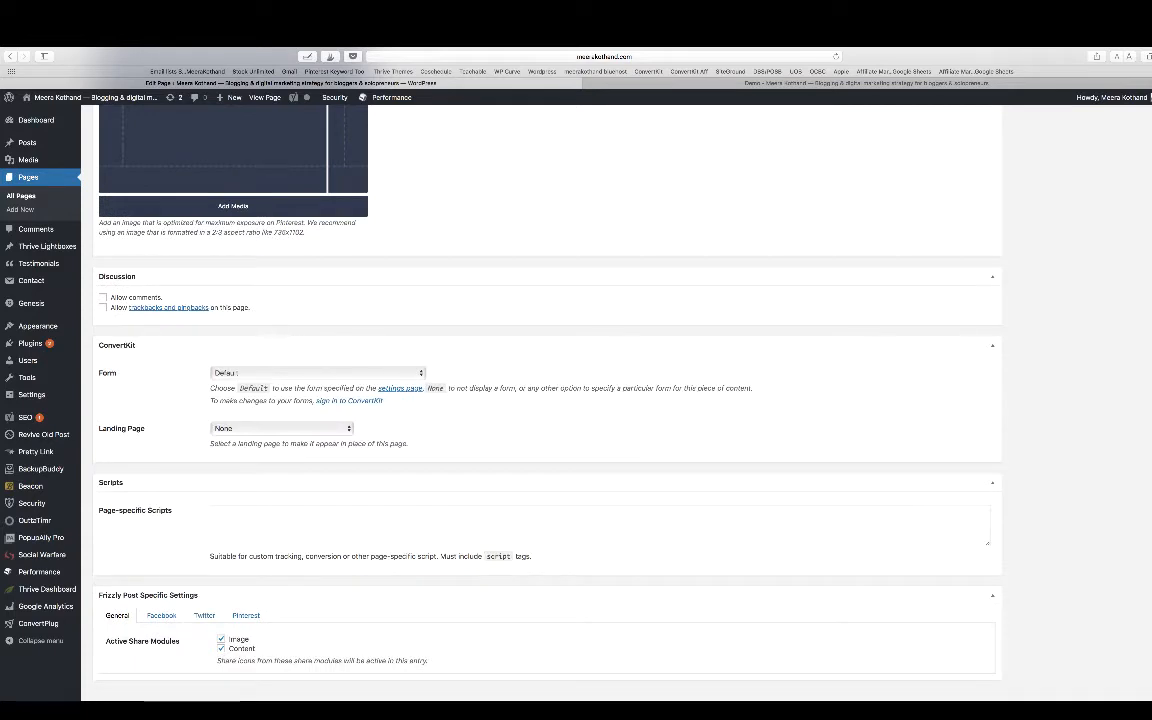
{"action": "left_click", "coordinate": [318, 373]}
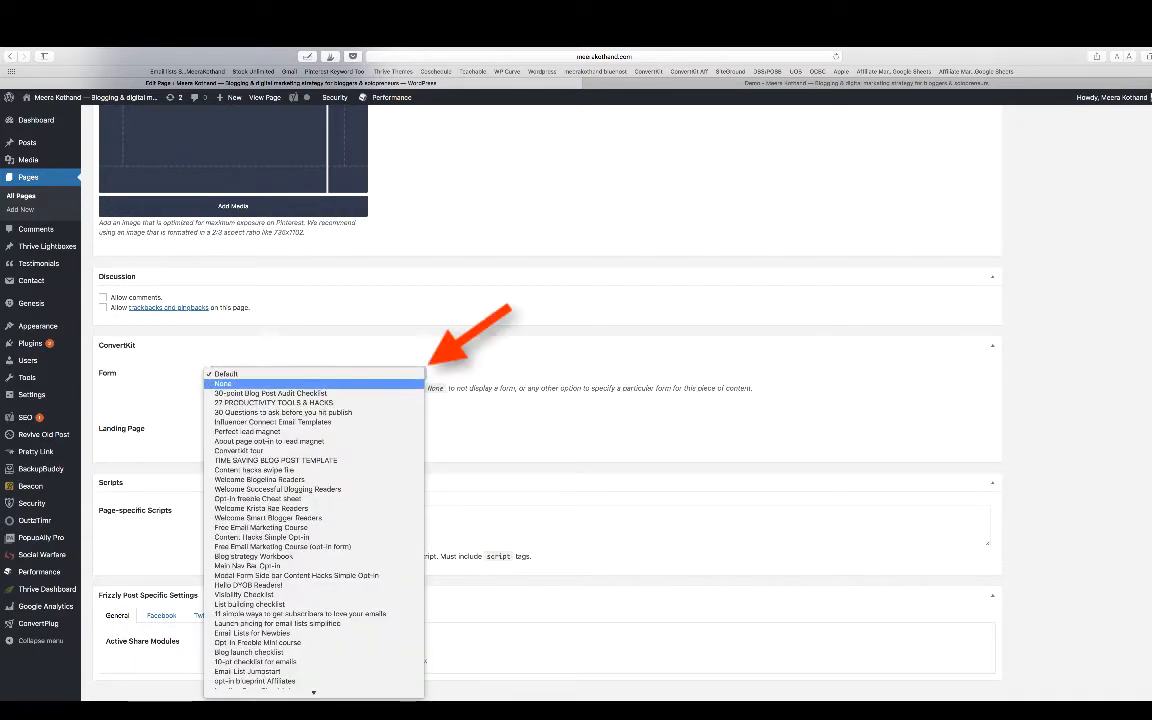
{"action": "left_click", "coordinate": [318, 383]}
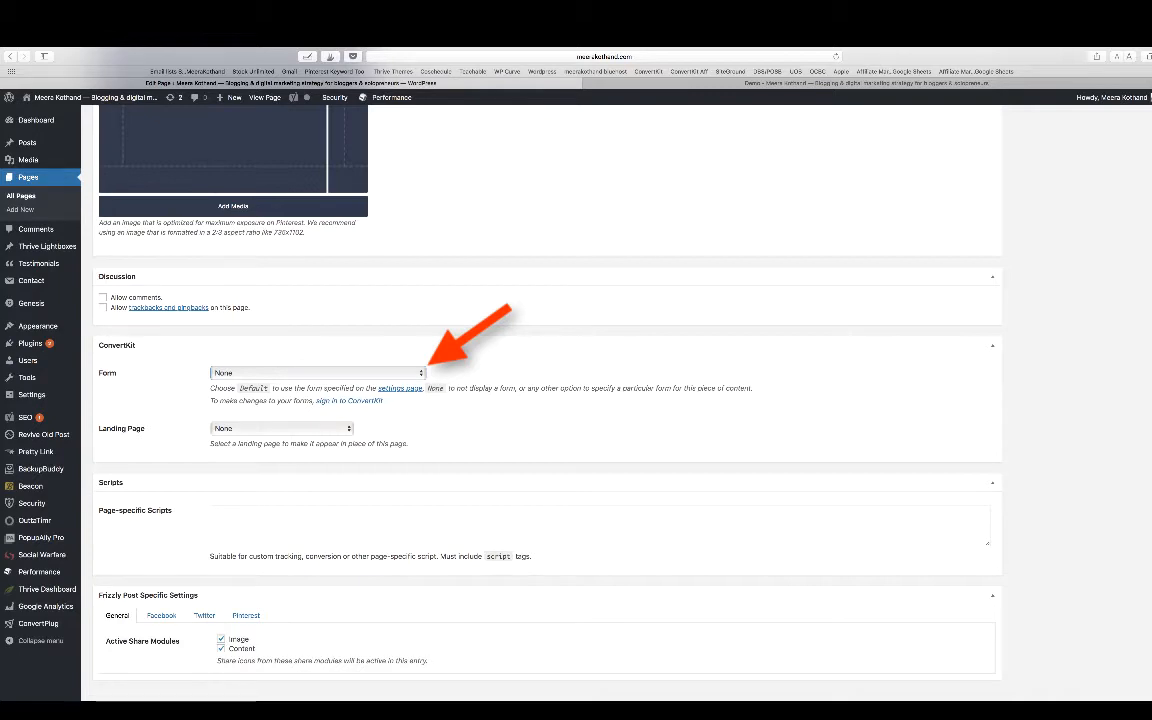
- Set the page's ConvertKit landing page to "Perfect lead magnet" and review the page's permalink and ConvertKit settings
{"action": "scroll", "coordinate": [540, 400], "scroll_direction": "up", "scroll_amount": 2}
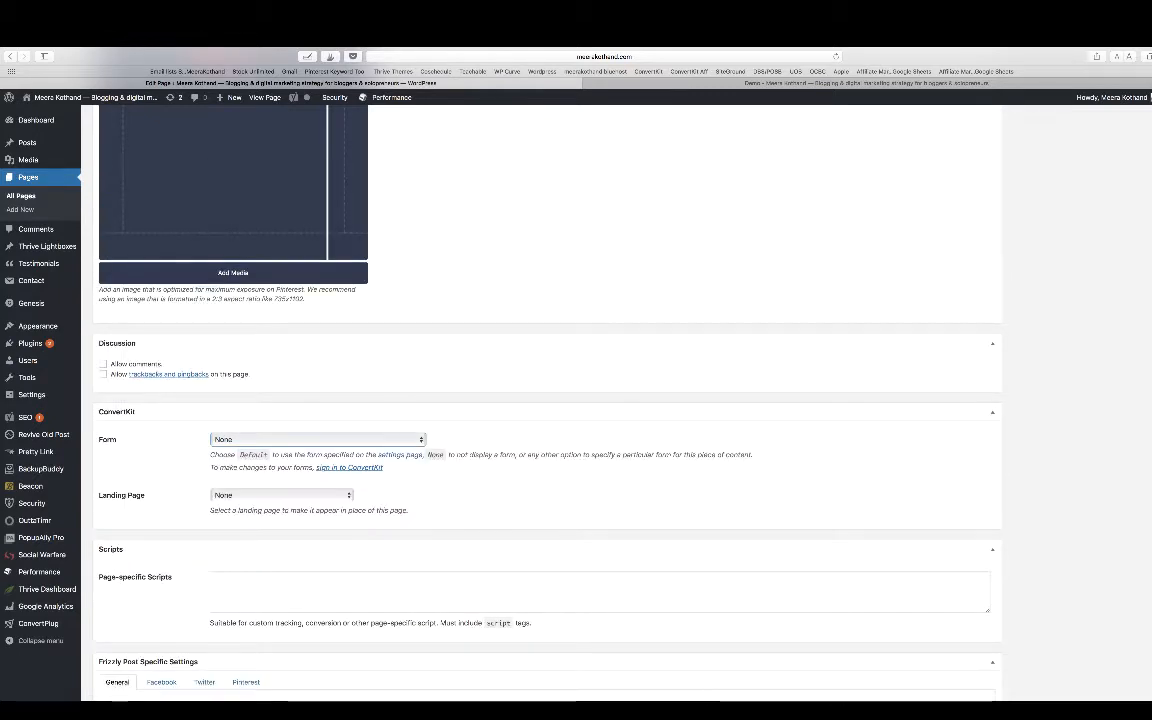
{"action": "left_click", "coordinate": [280, 495]}
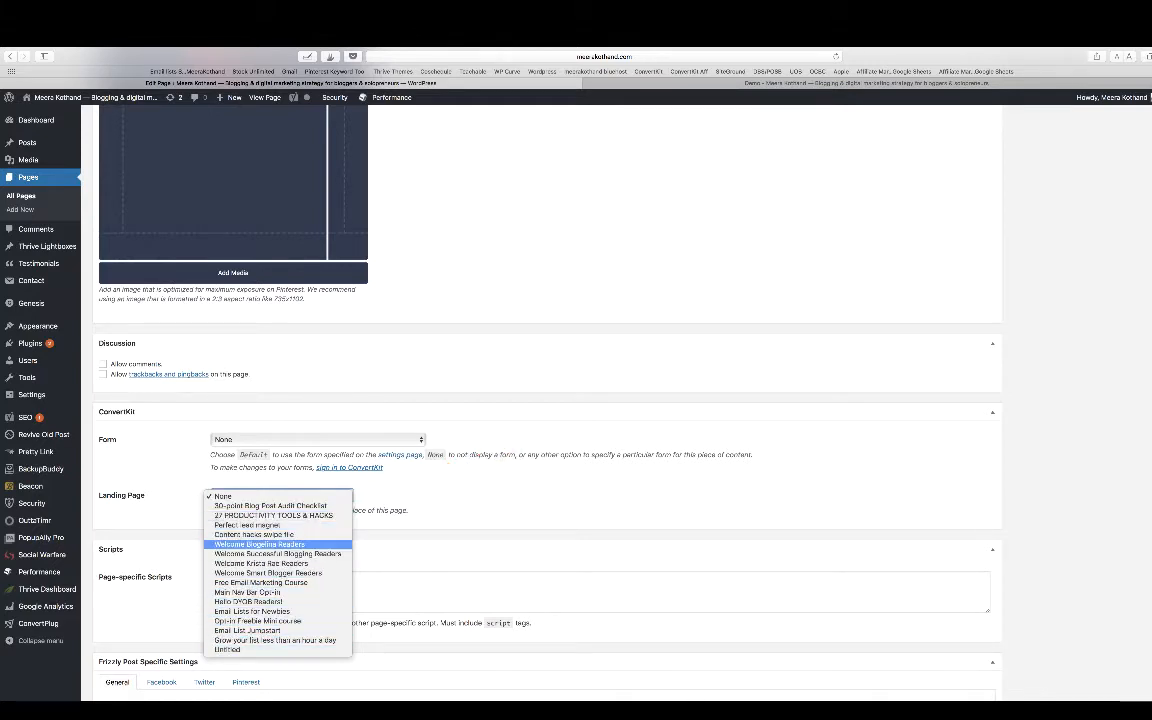
{"action": "key", "text": "Escape"}
{"action": "left_click", "coordinate": [270, 495]}
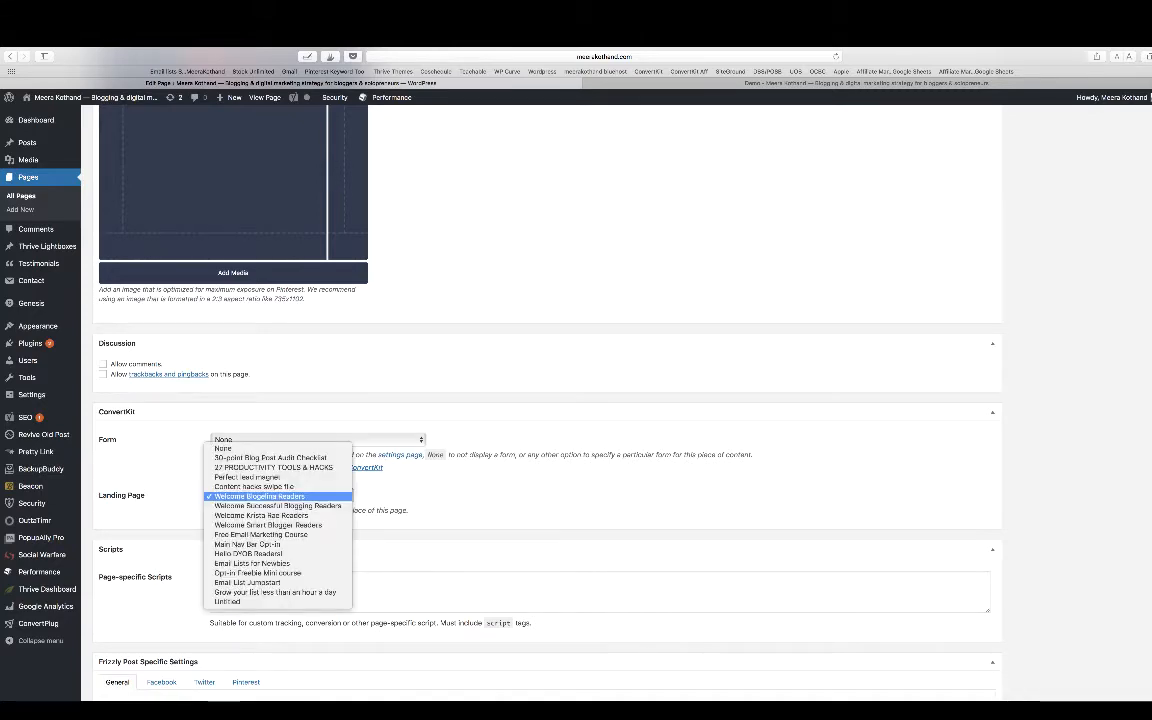
{"action": "left_click", "coordinate": [247, 477]}
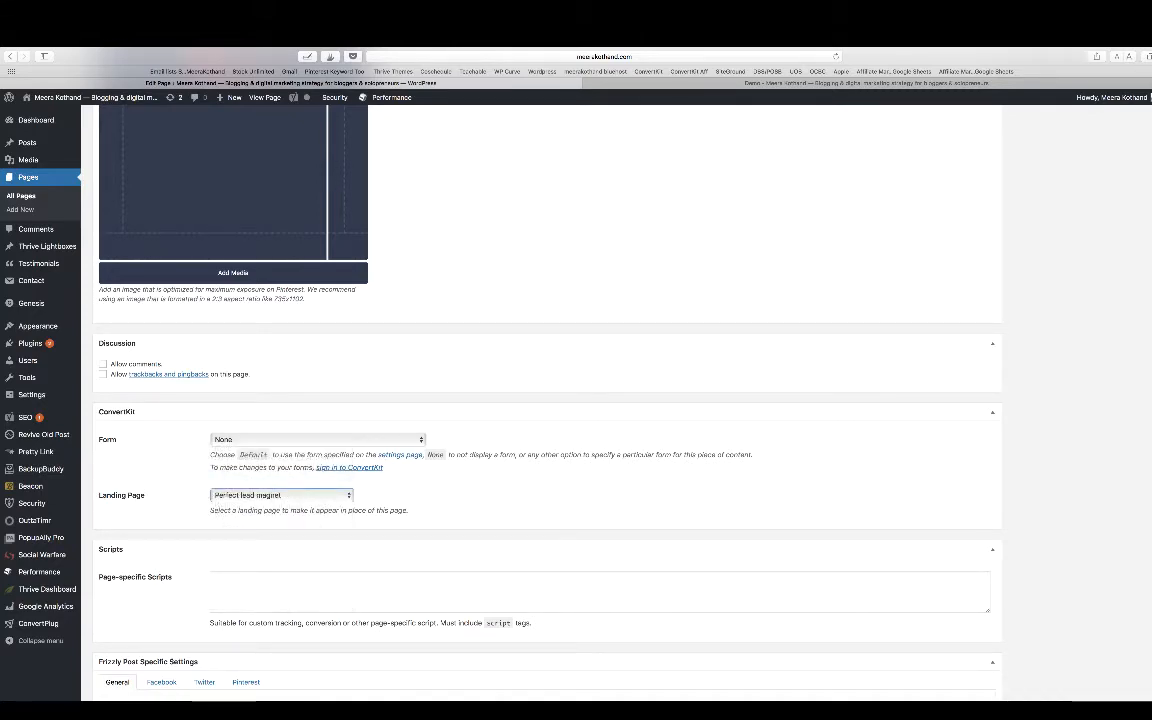
{"action": "scroll", "coordinate": [548, 400], "scroll_direction": "up", "scroll_amount": 20}
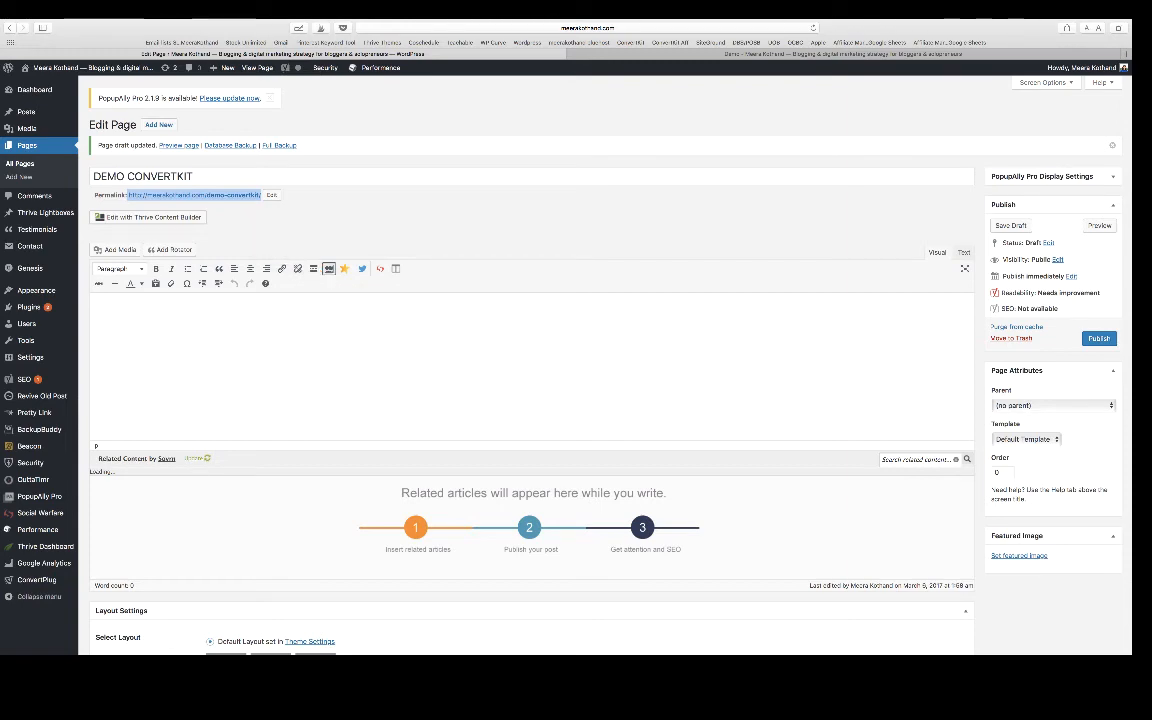
{"action": "scroll", "coordinate": [530, 360], "scroll_direction": "down", "scroll_amount": 15}
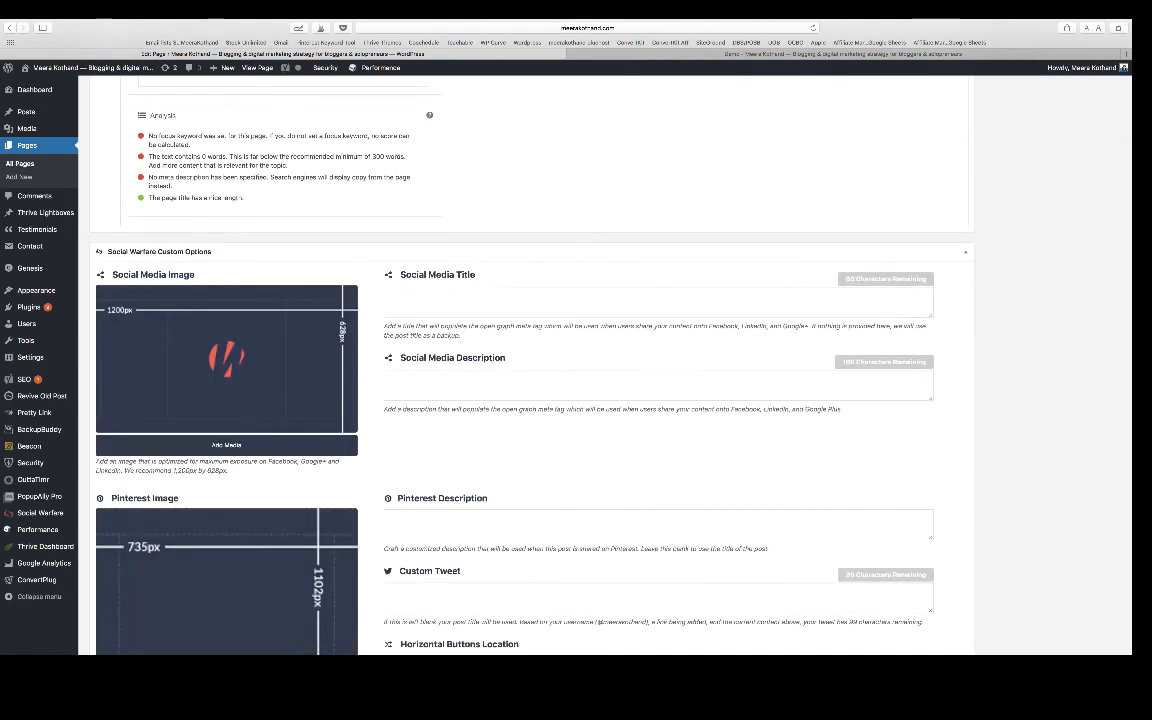
{"action": "scroll", "coordinate": [530, 360], "scroll_direction": "down", "scroll_amount": 12}
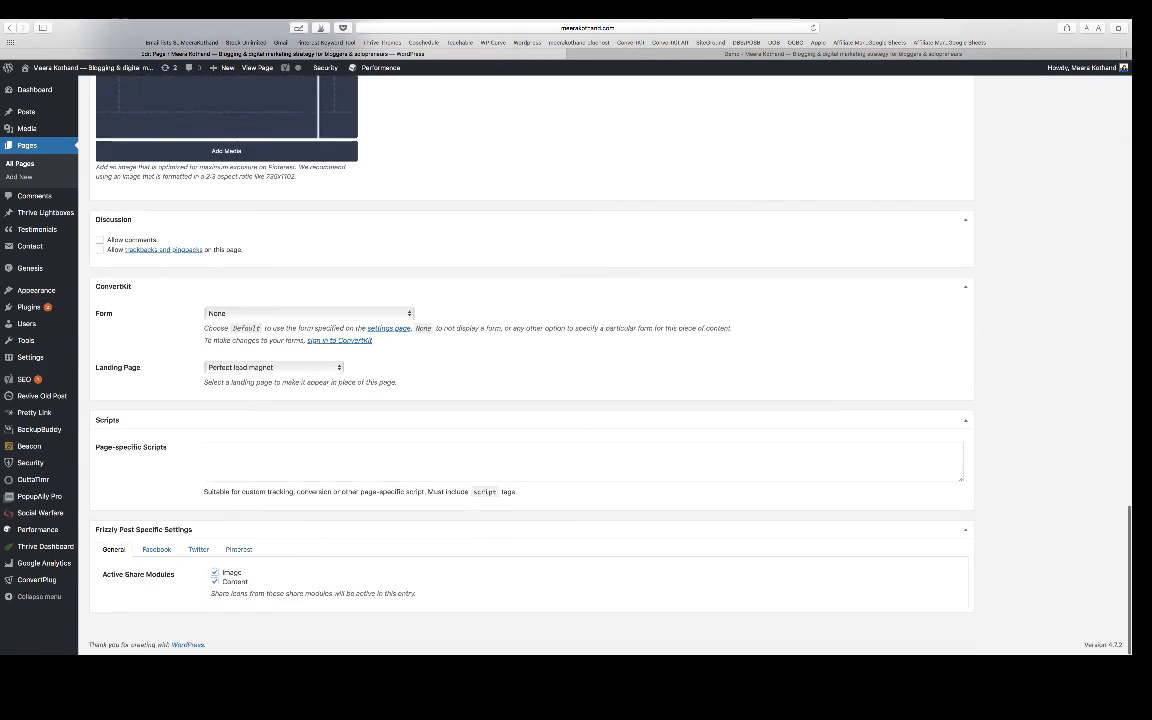